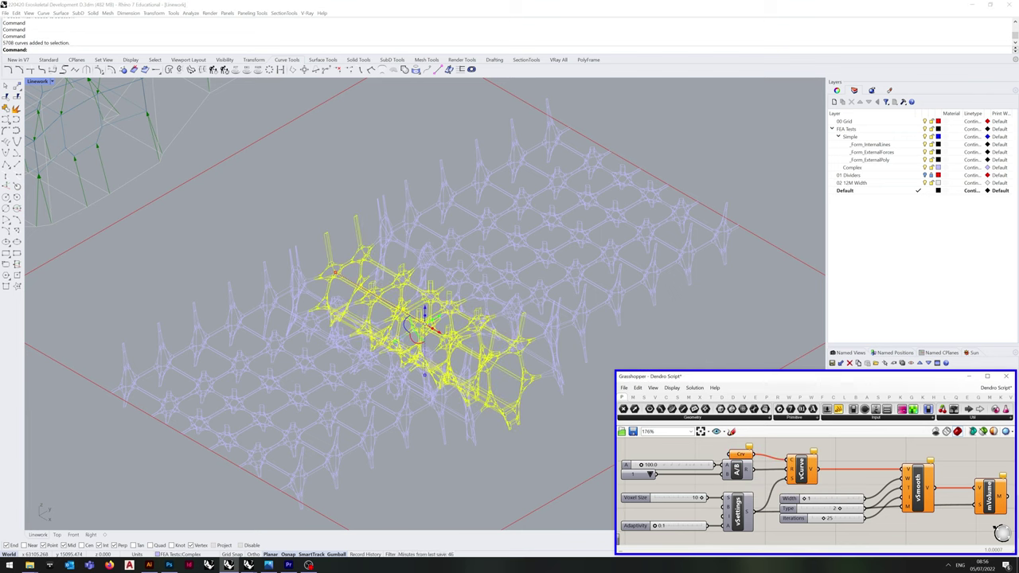
# Minimise Grasshopper, clear the selection, and restore the Dendro Mesh and Dendro Mesh Closeup named views to examine the mesh.
pyautogui.moveTo(791, 469)
pyautogui.click(969, 376)
pyautogui.doubleClick(858, 409)
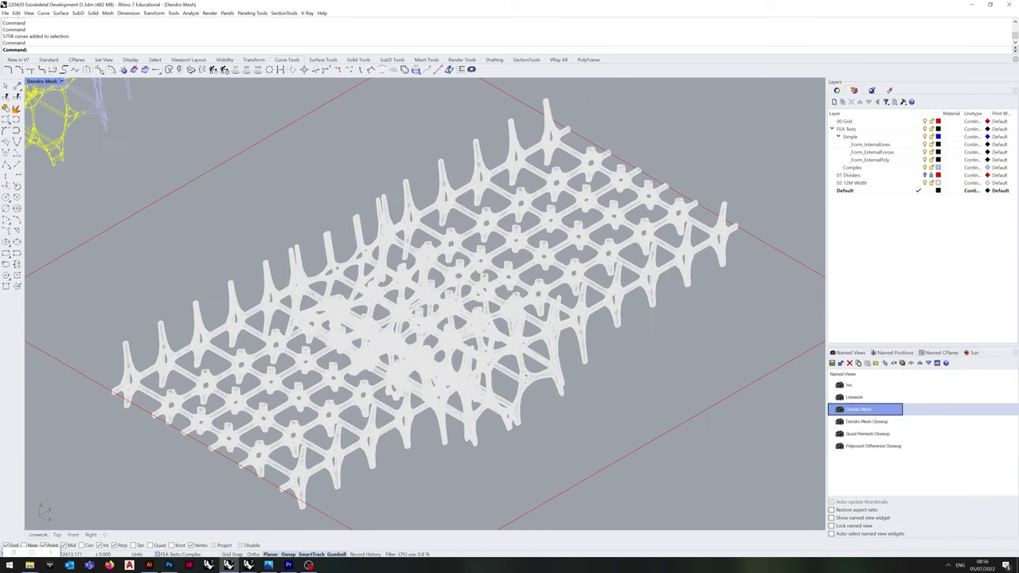
pyautogui.press('Escape')
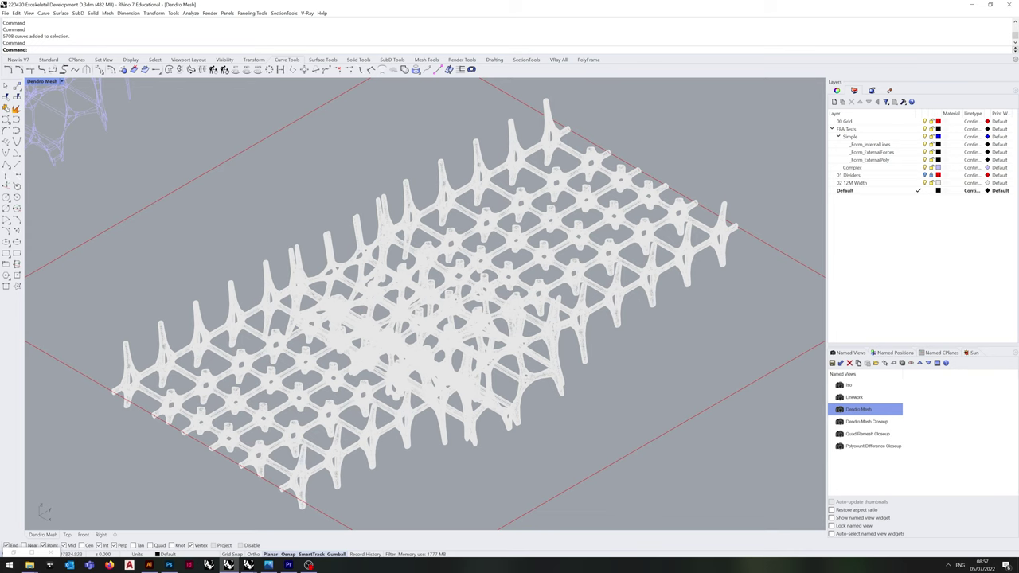
pyautogui.doubleClick(867, 422)
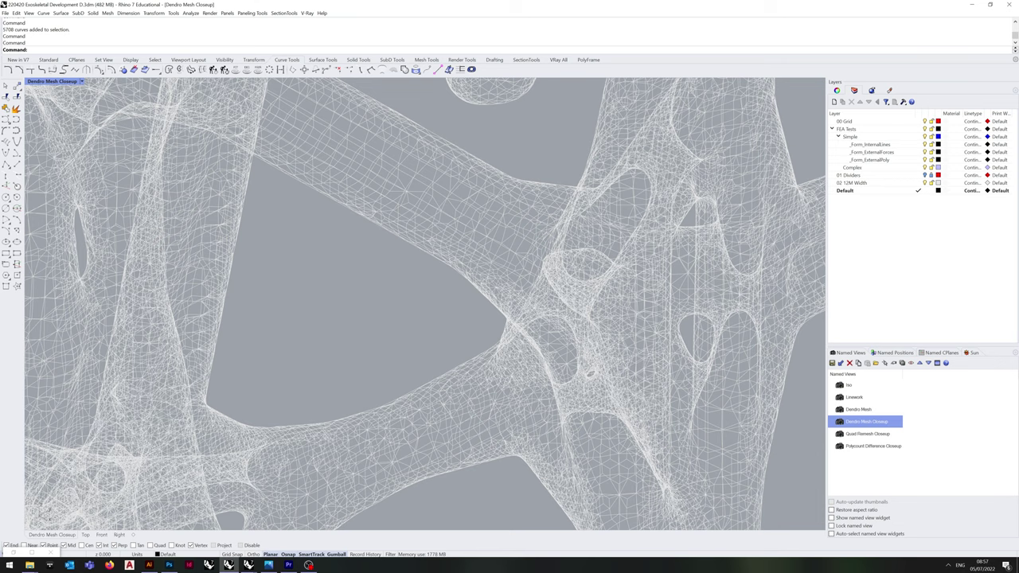
# Restore the Quad Remesh Closeup view and select the remeshed and original meshes in turn to compare their topology.
pyautogui.doubleClick(867, 432)
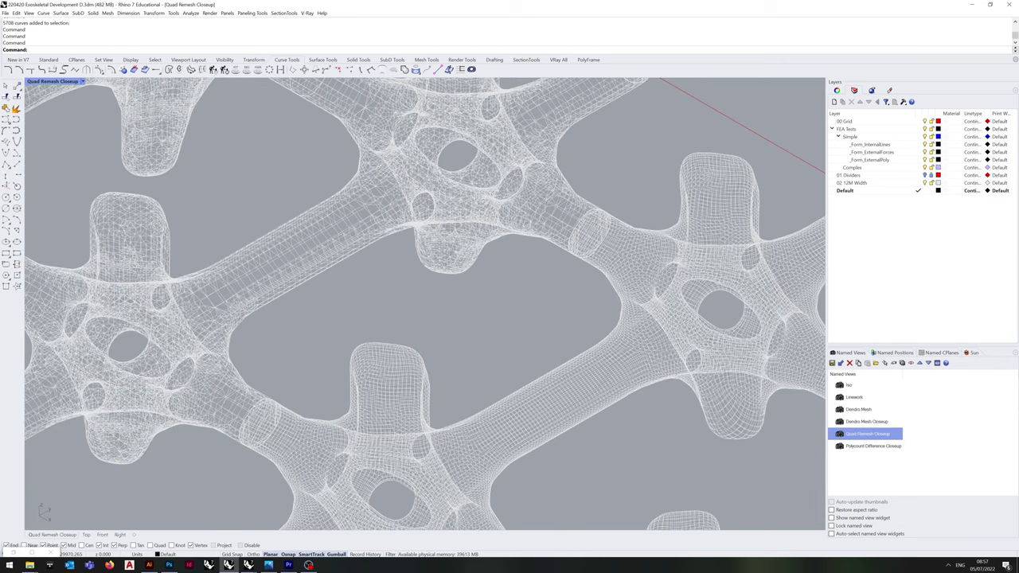
pyautogui.click(740, 358)
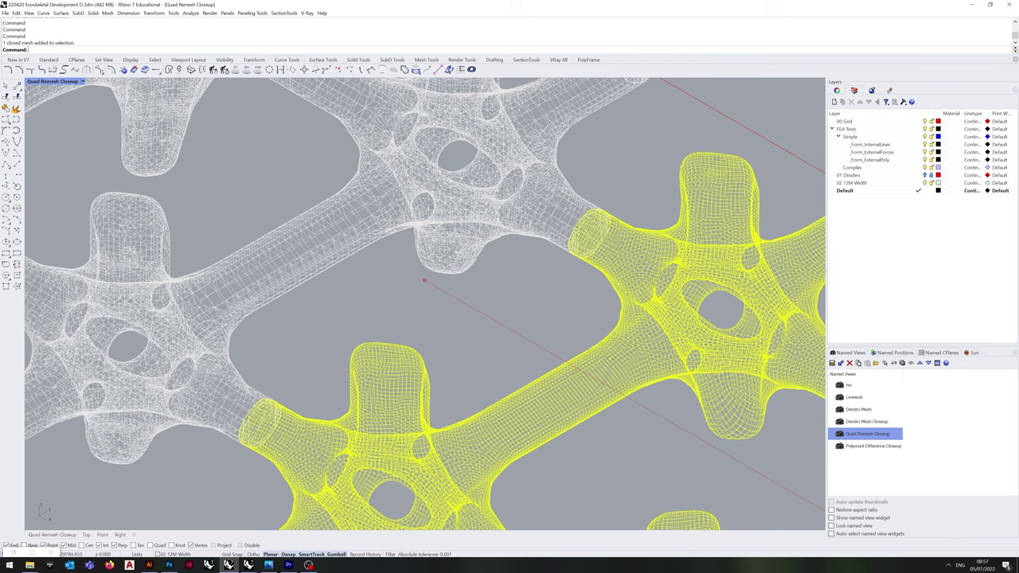
pyautogui.click(335, 237)
pyautogui.press('Escape')
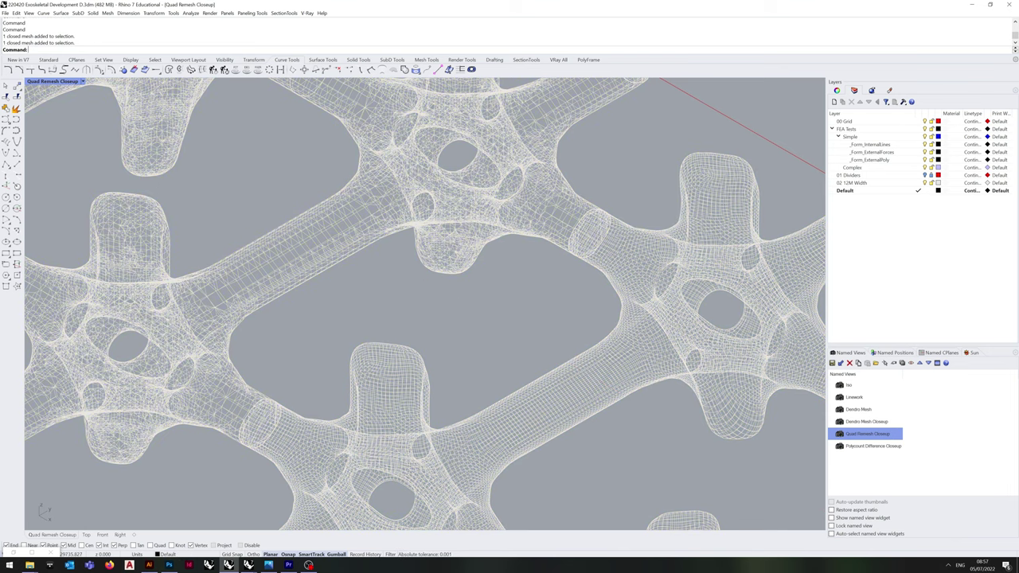
# Quad-remesh the irregular original mesh with a target quad count of 100000 and an adaptive size of 90%.
pyautogui.write('QuadRemesh')
pyautogui.click(334, 237)
pyautogui.press('Return')
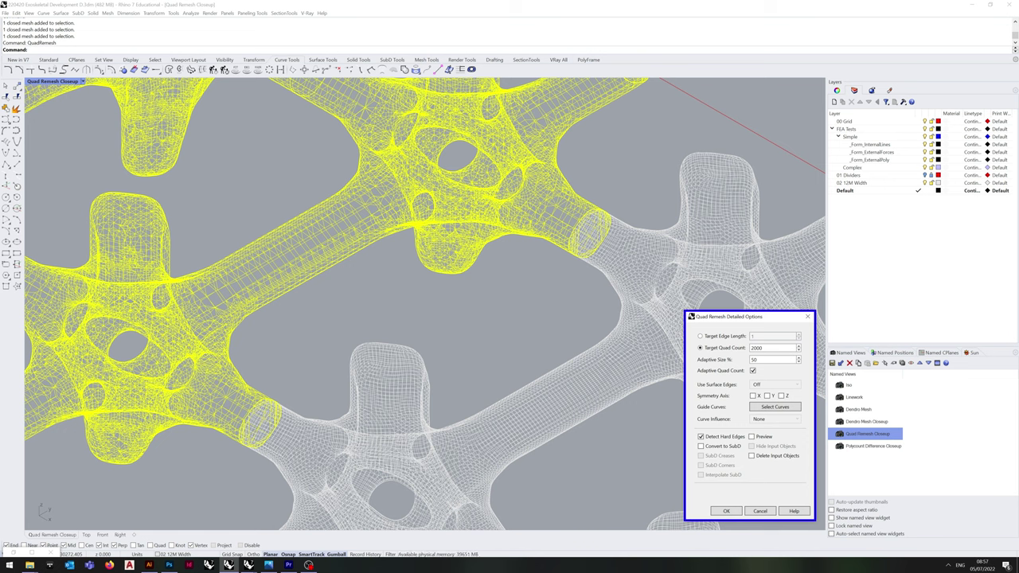
pyautogui.doubleClick(757, 348)
pyautogui.write('100000')
pyautogui.press('Tab')
pyautogui.write('90')
pyautogui.press('Return')
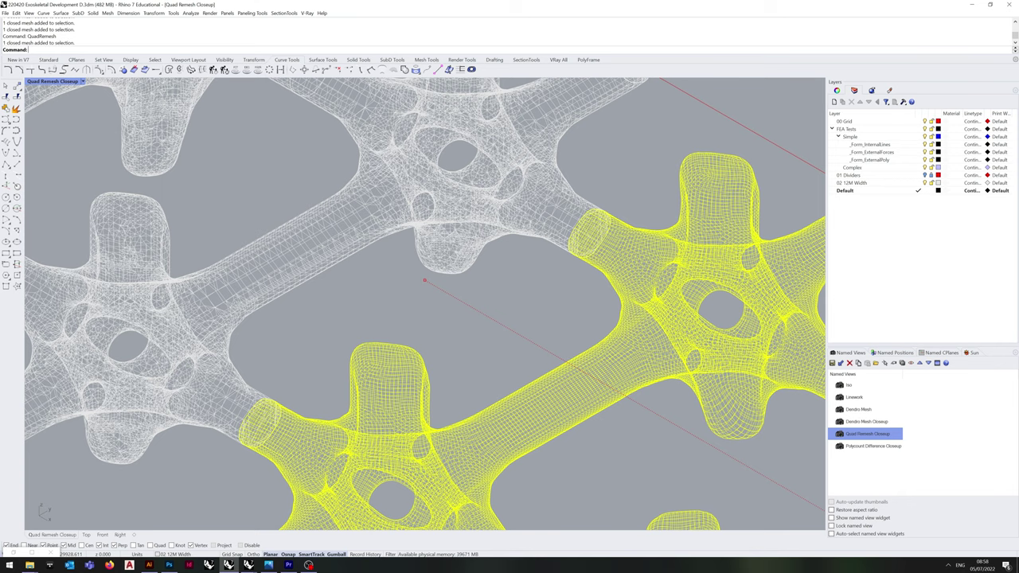
# Clear the mesh selection and restore the Polycount Difference Closeup named view to compare mesh densities.
pyautogui.press('Escape')
pyautogui.doubleClick(872, 445)
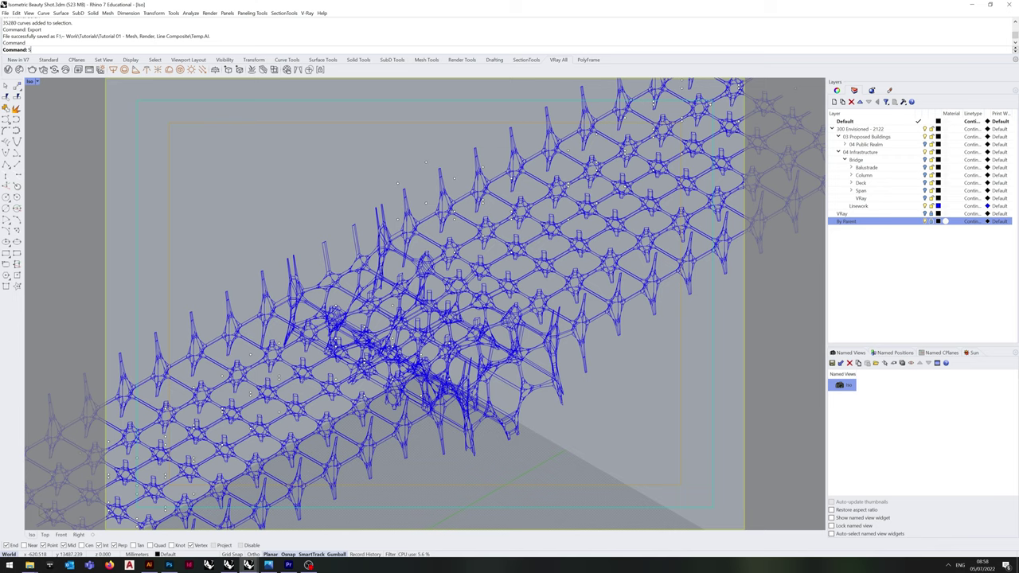
# Select all curves and set up their export to the Adobe Illustrator file Temp.AI, saving geometry only.
pyautogui.write('SelCrv')
pyautogui.press('Return')
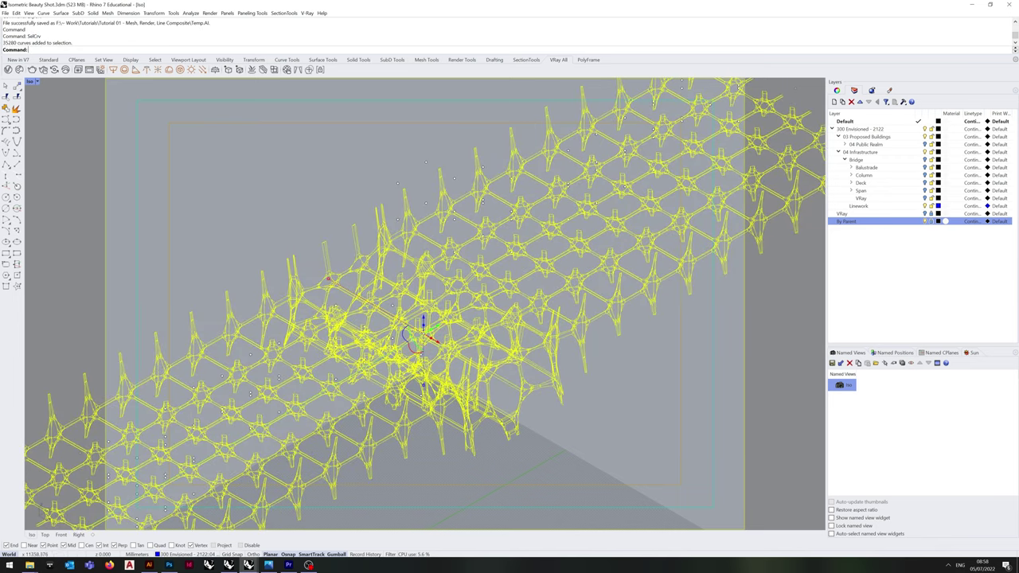
pyautogui.write('Export')
pyautogui.press('Return')
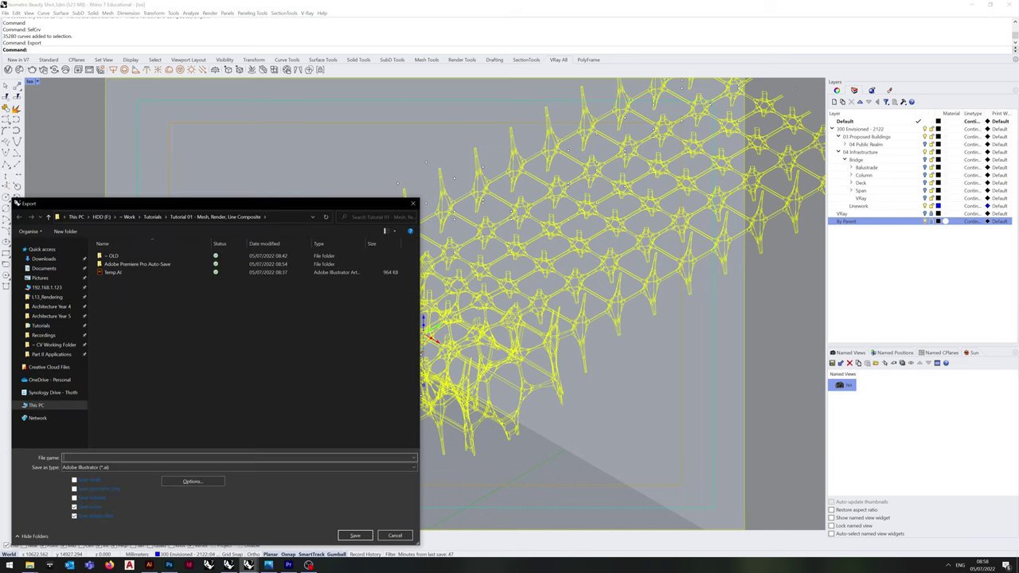
pyautogui.click(113, 272)
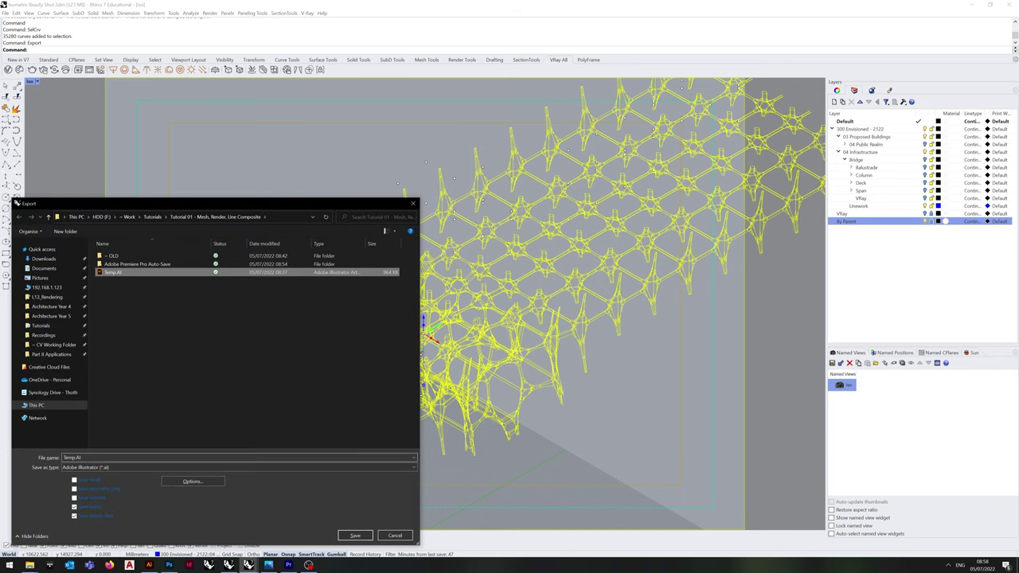
pyautogui.click(74, 489)
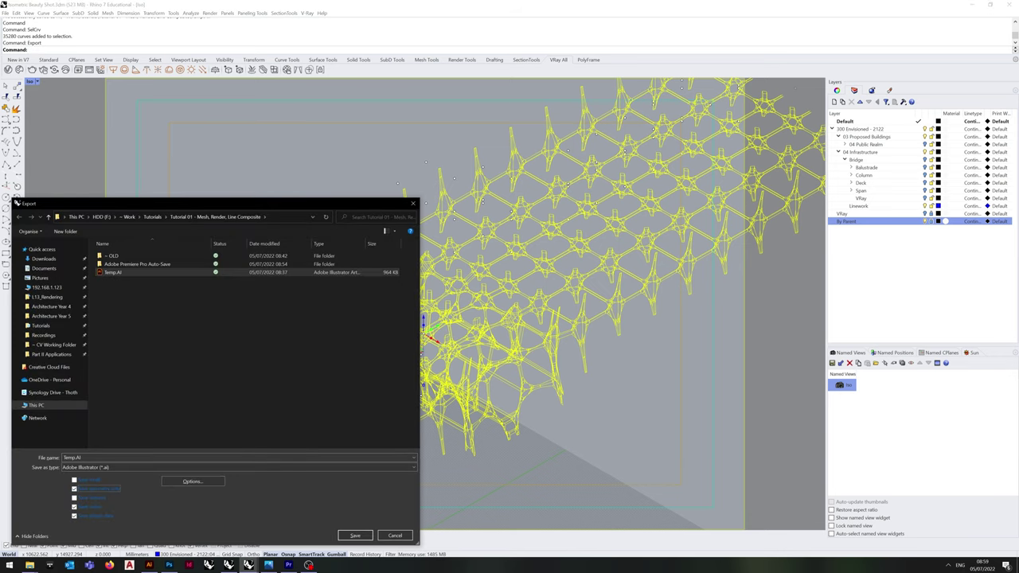
# Export at a preserved model scale of 100 millimeters to 1 mm, in CMYK with the viewport boundary, overwriting Temp.AI.
pyautogui.click(193, 481)
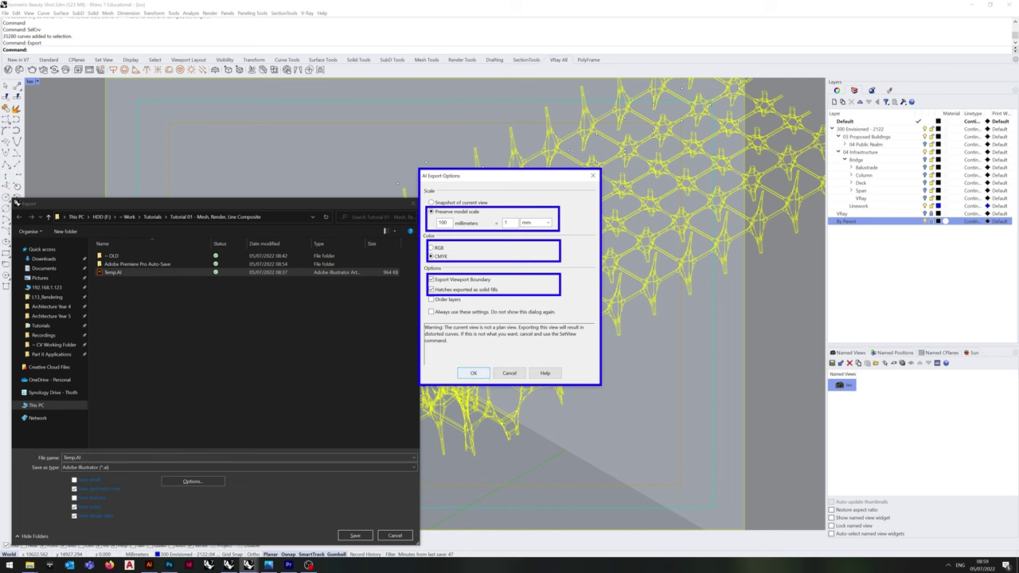
pyautogui.click(473, 373)
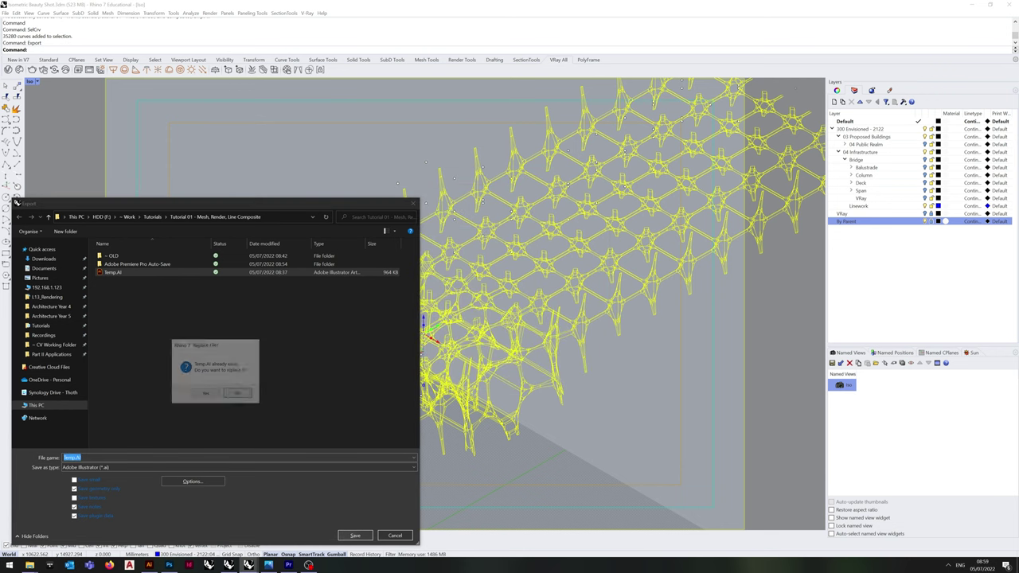
pyautogui.press('Left')
pyautogui.press('Return')
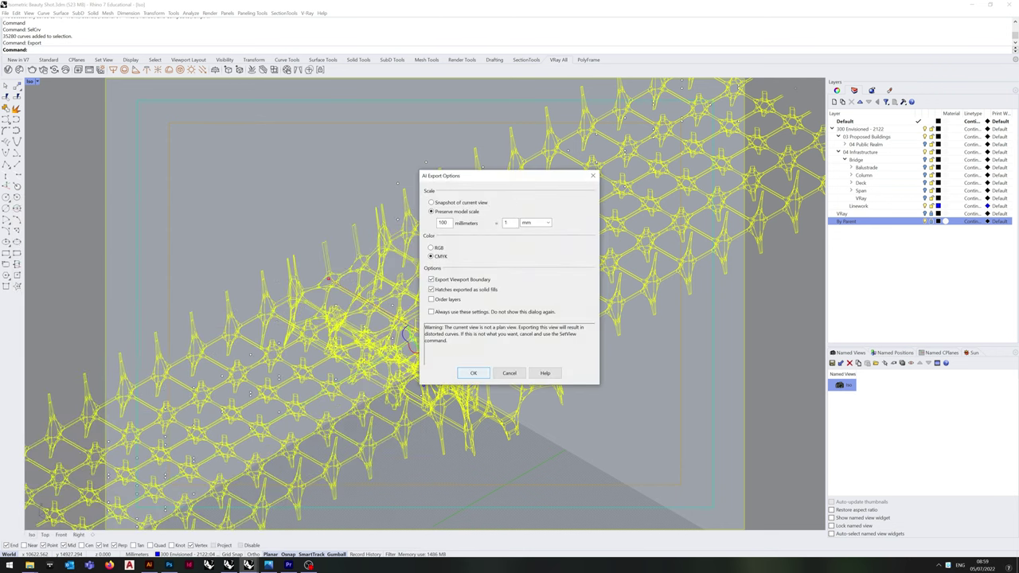
pyautogui.press('Return')
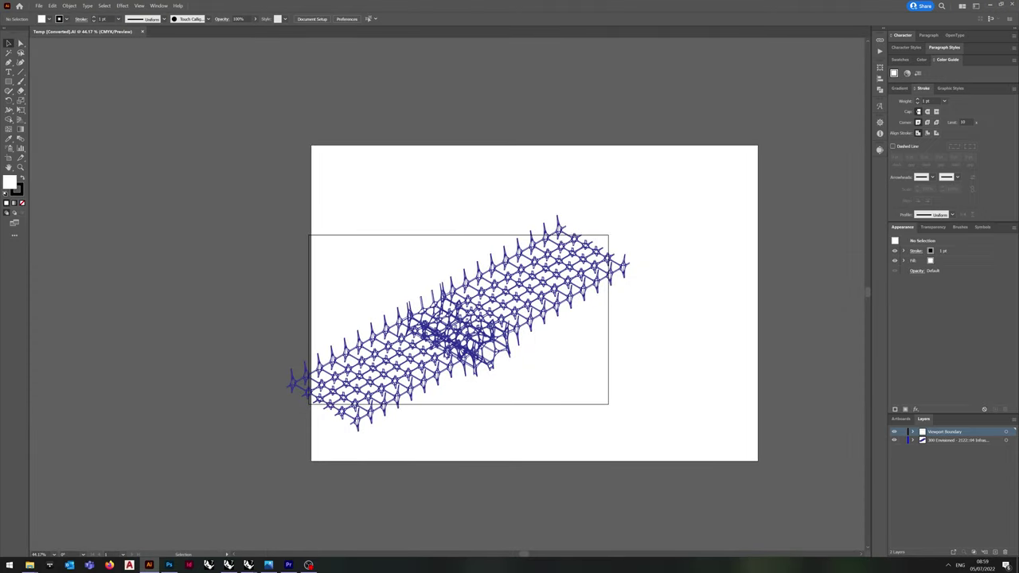
# In Illustrator, centre all the exported linework on the artboard at X 297 mm and Y 210 mm.
pyautogui.hotkey('ctrl', 'a')
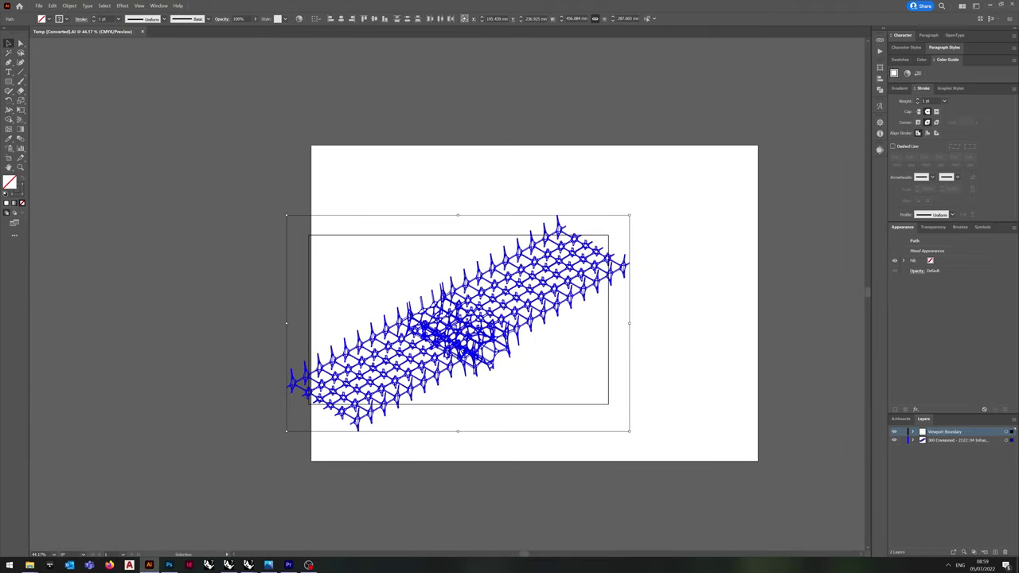
pyautogui.doubleClick(495, 19)
pyautogui.write('297')
pyautogui.press('Tab')
pyautogui.write('210')
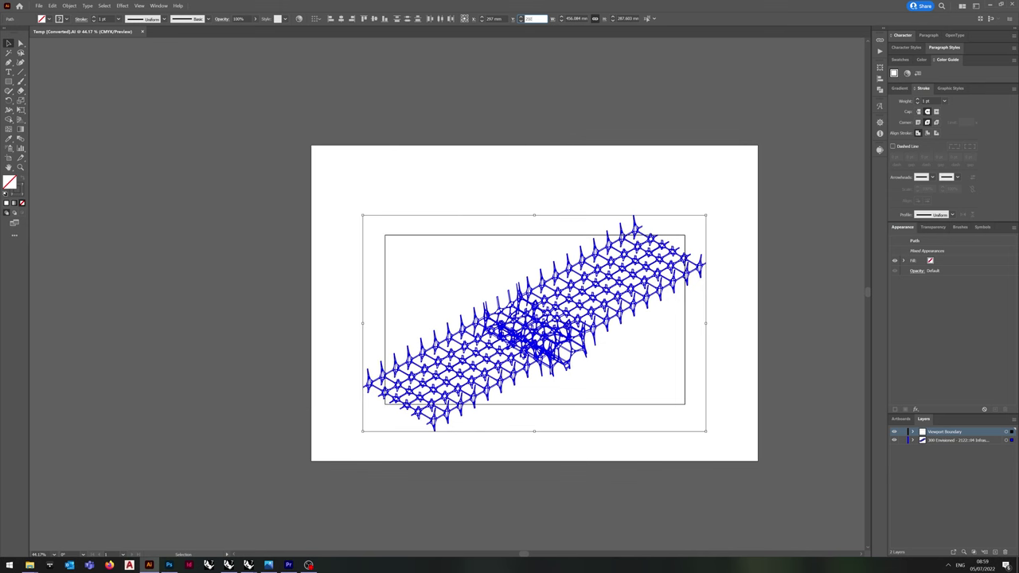
pyautogui.press('Tab')
# Set the width of all the selected linework to 594 mm, keeping its proportions.
pyautogui.hotkey('ctrl', '0')
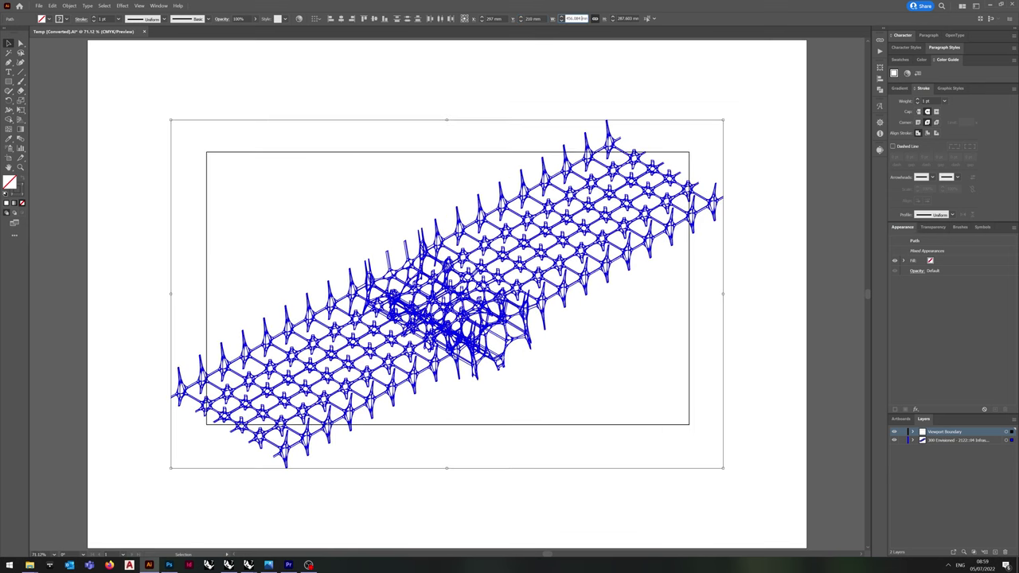
pyautogui.write('594')
pyautogui.press('Return')
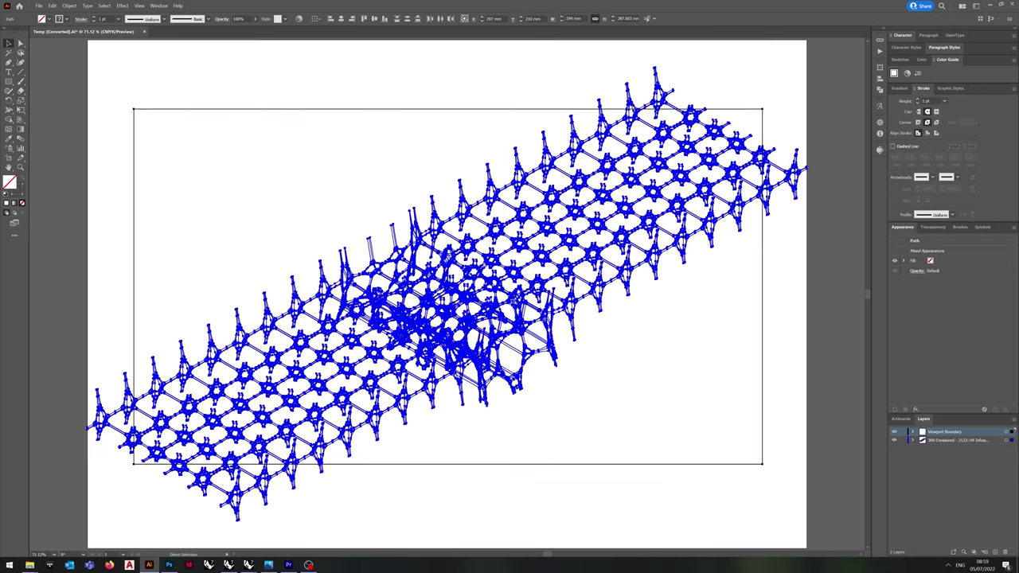
pyautogui.press('v')
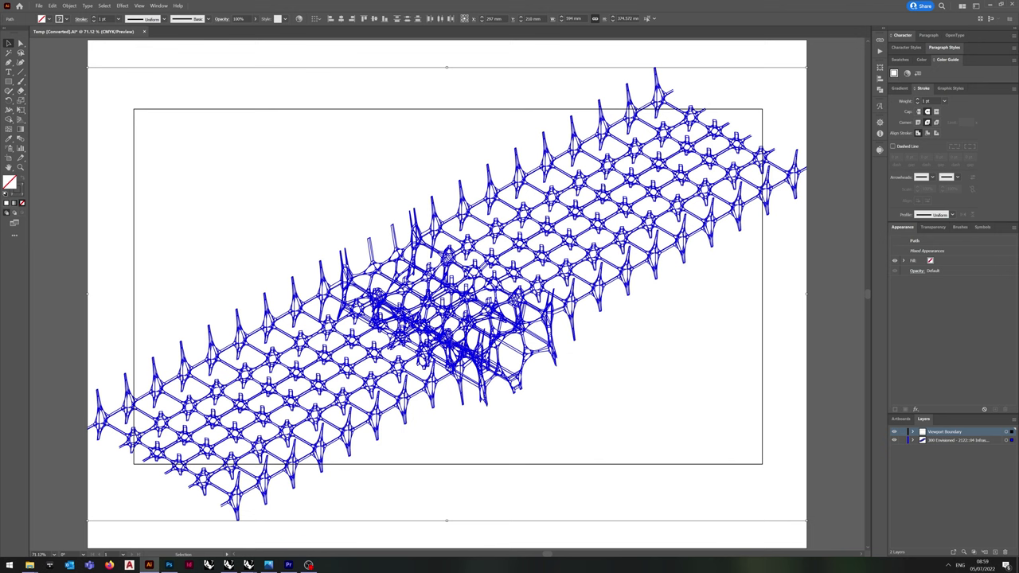
# Enlarge the linework proportionally to about 682 mm wide and nudge it left so the viewport boundary spans the artboard's width.
pyautogui.keyDown('alt'); pyautogui.keyDown('shift'); pyautogui.moveTo(806, 294); pyautogui.dragTo(858, 291); pyautogui.keyUp('shift'); pyautogui.keyUp('alt')
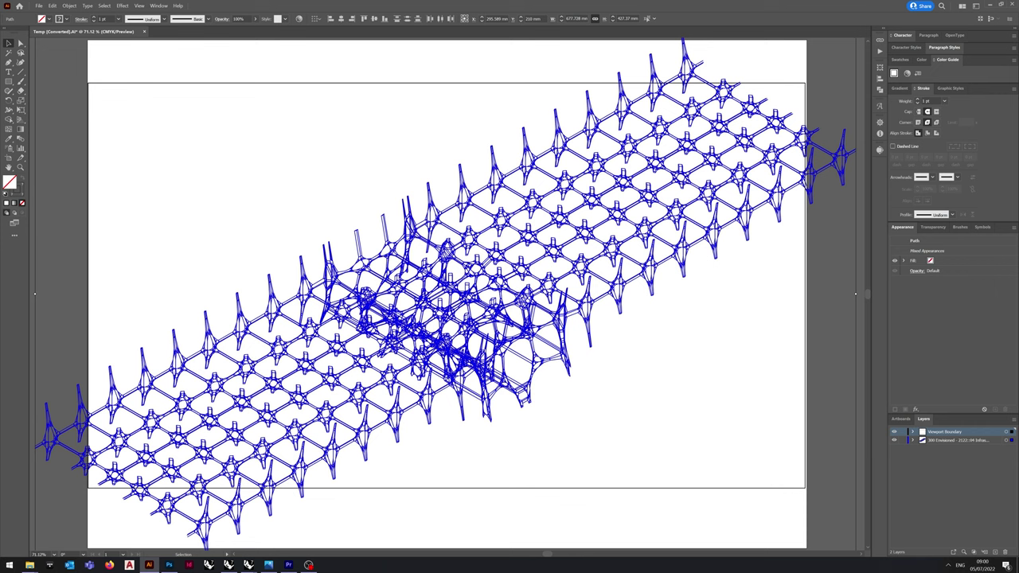
pyautogui.press('Left')
pyautogui.press('Left')
pyautogui.press('Left')
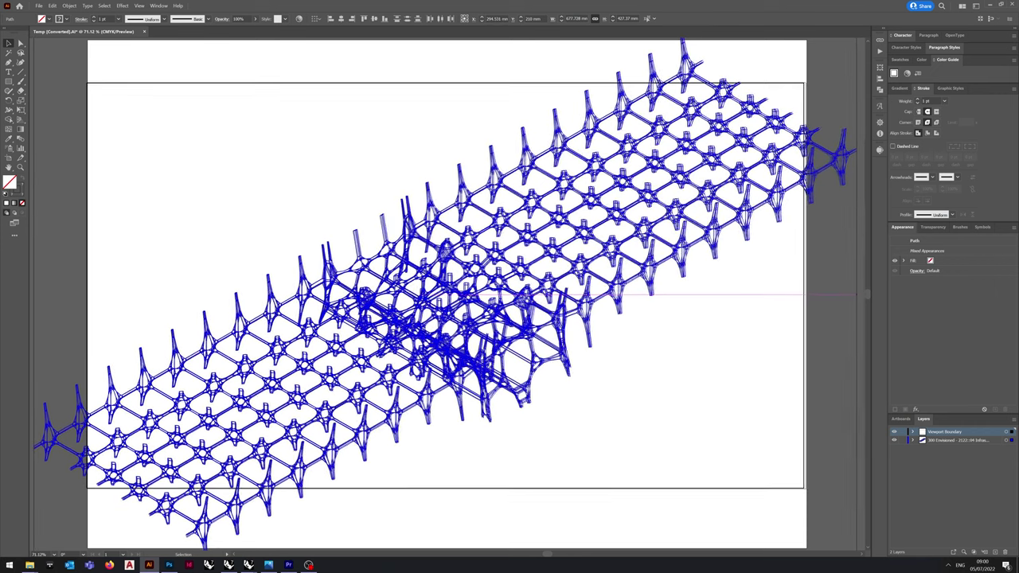
pyautogui.keyDown('shift'); pyautogui.moveTo(855, 294); pyautogui.dragTo(858, 294); pyautogui.keyUp('shift')
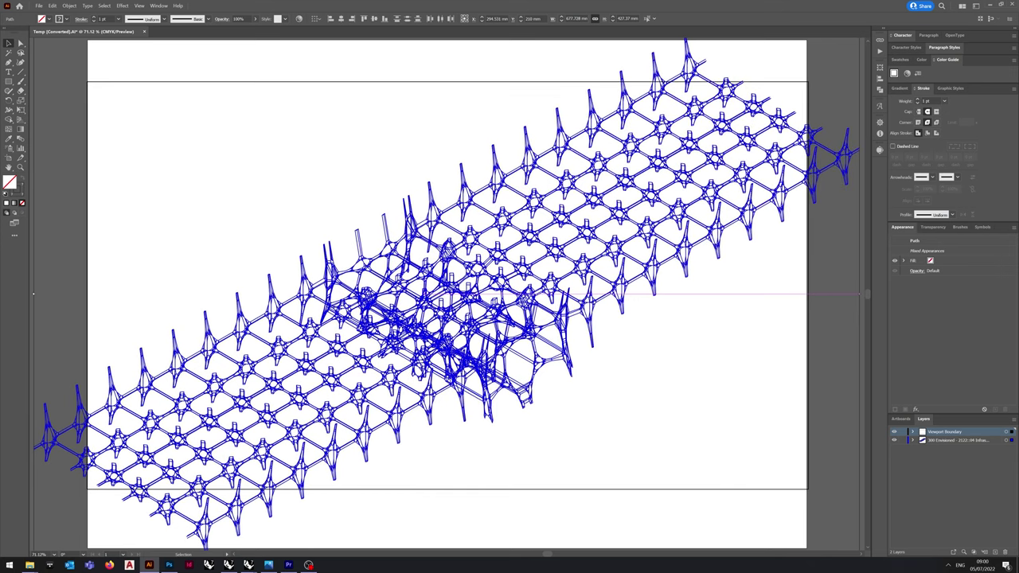
# Select only the viewport boundary to read its width, and calculate the scale ratio 594/595.642 in Calculator.
pyautogui.click(834, 319)
pyautogui.click(808, 318)
pyautogui.click(407, 81)
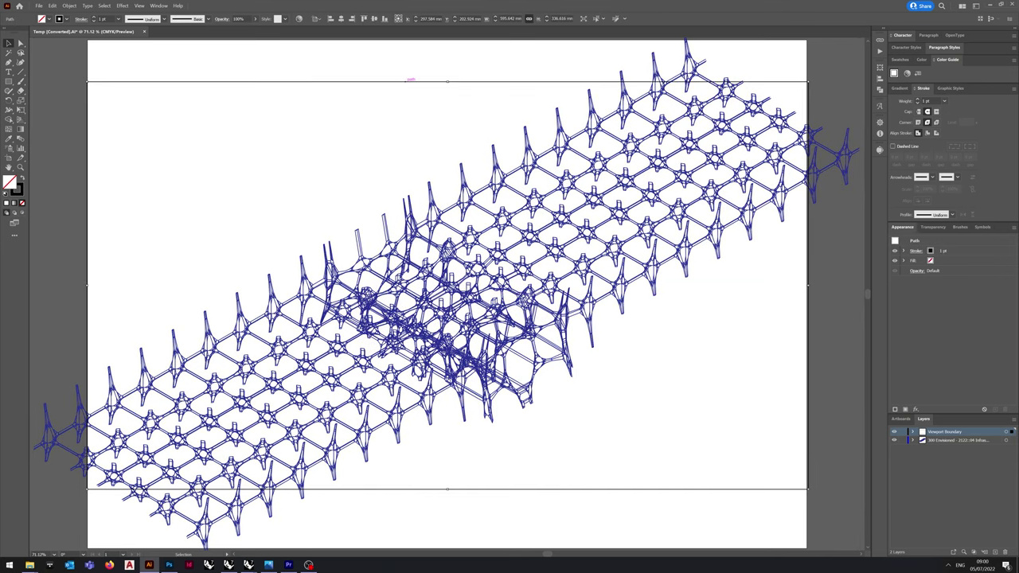
pyautogui.press('super+r')
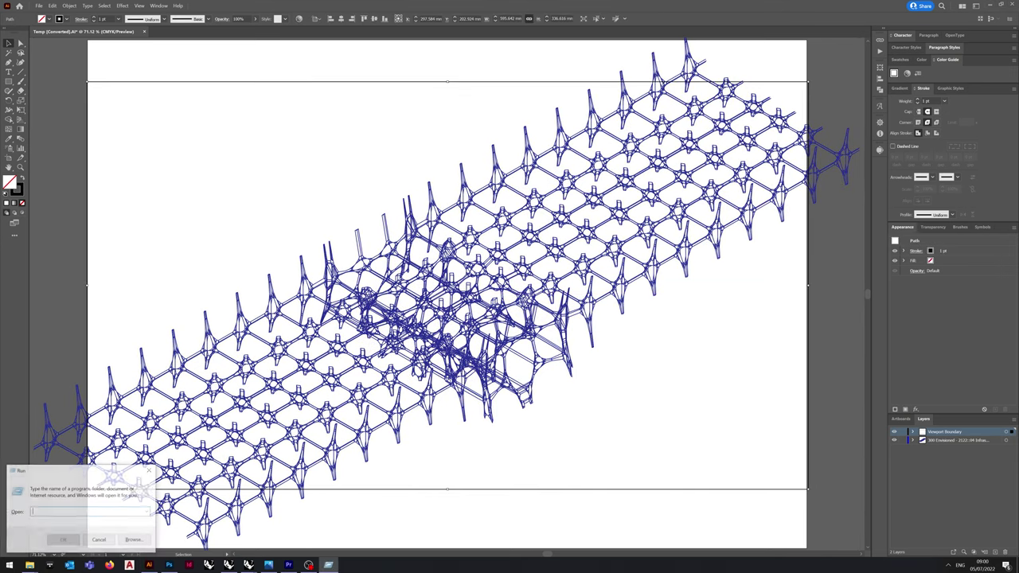
pyautogui.write('calc')
pyautogui.press('Return')
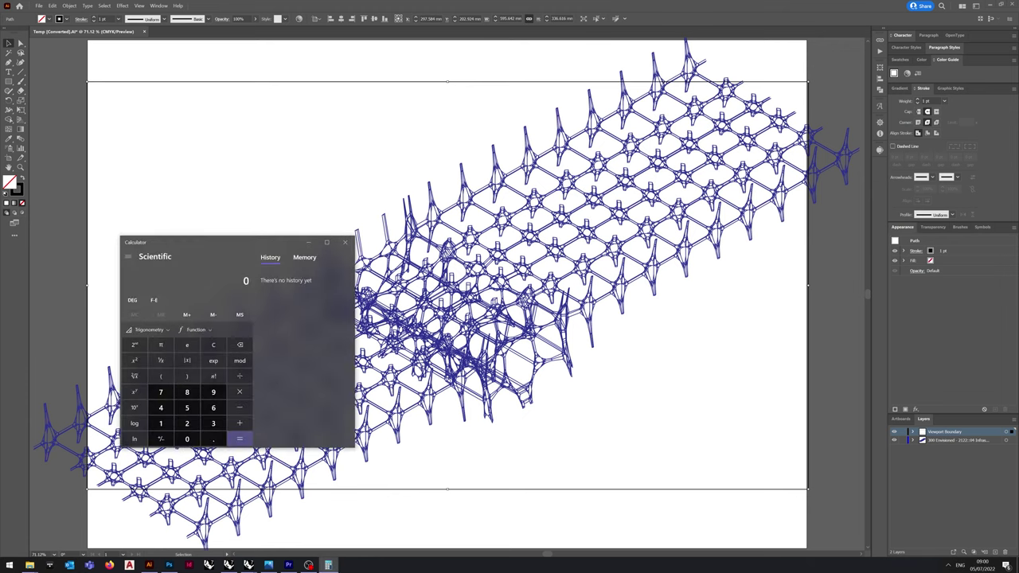
pyautogui.write('594/595.642')
pyautogui.press('Return')
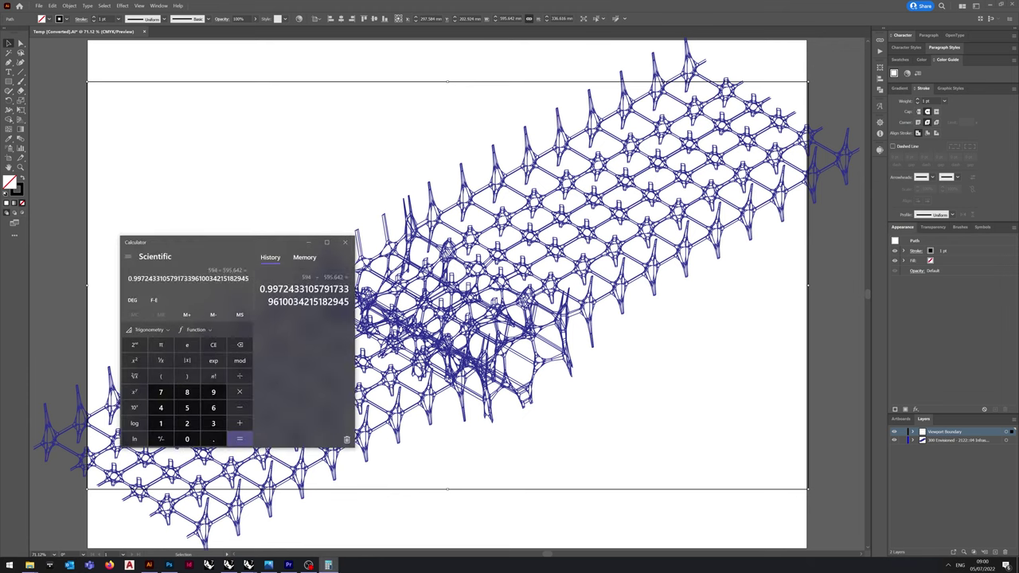
pyautogui.click(344, 242)
pyautogui.click(509, 18)
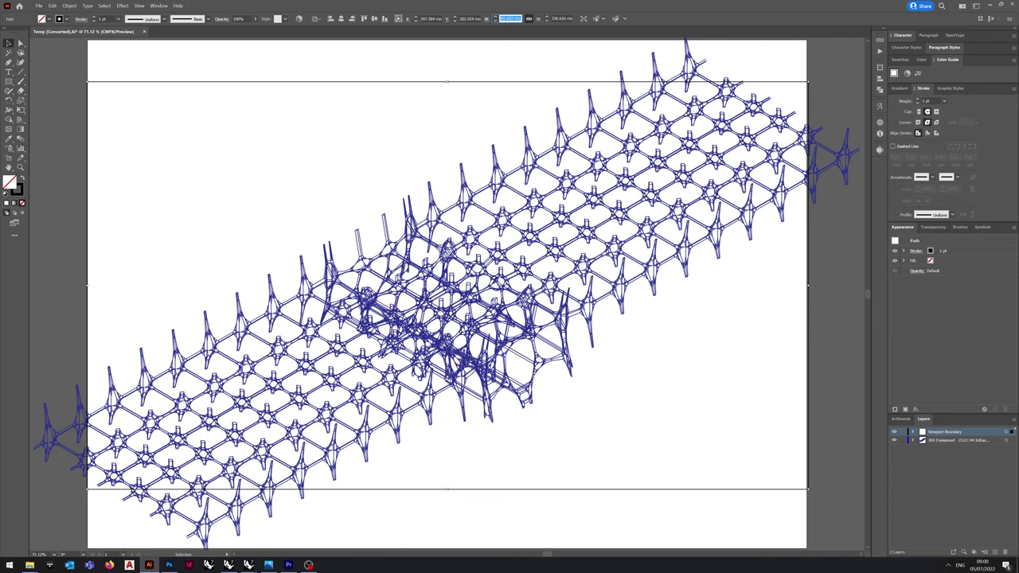
pyautogui.write('99')
pyautogui.press('Return')
pyautogui.hotkey('ctrl', 'a')
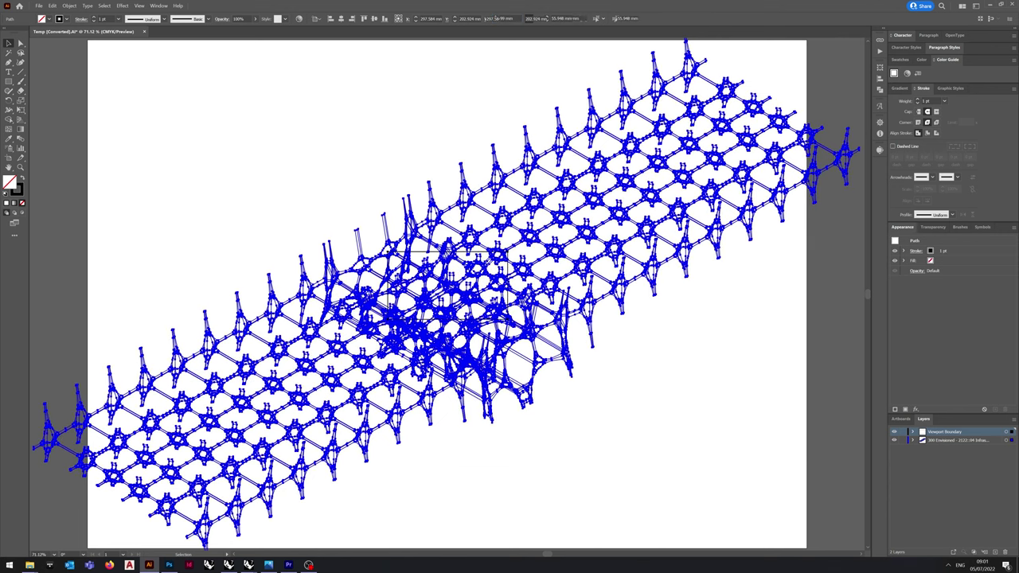
pyautogui.hotkey('ctrl', 'shift', 'a')
pyautogui.hotkey('ctrl', 'z')
pyautogui.hotkey('ctrl', 'z')
# Select all the artwork and scale it proportionally to 99.7% of its width.
pyautogui.hotkey('ctrl', 'a')
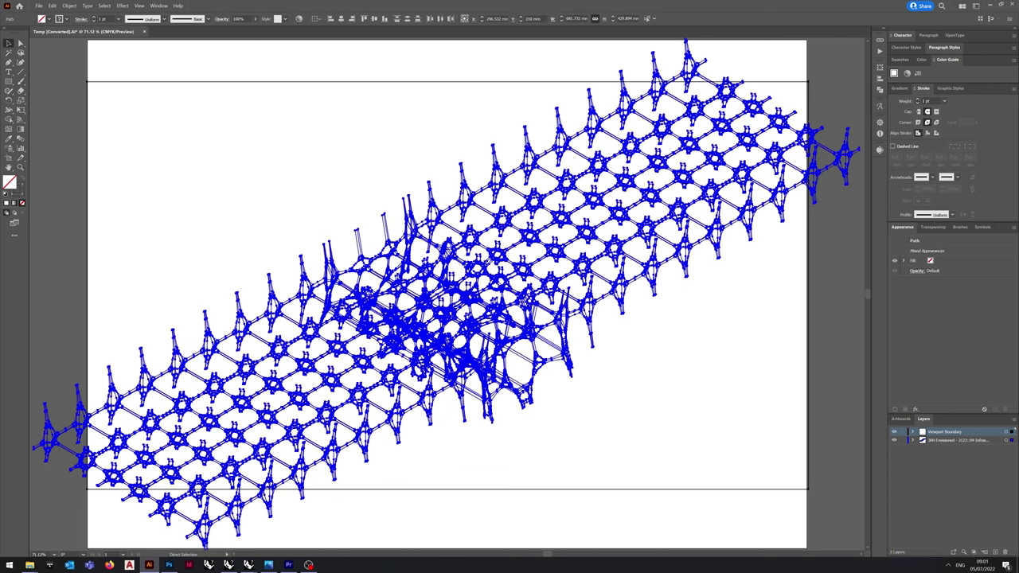
pyautogui.doubleClick(571, 18)
pyautogui.write('99.7')
pyautogui.press('Return')
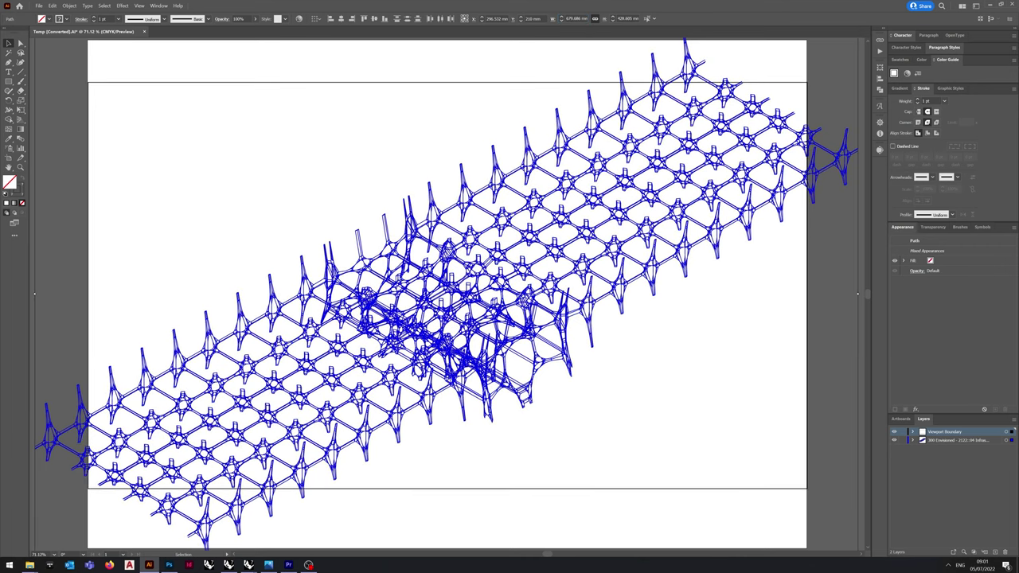
# Set the artwork's X position to 297.5 mm and nudge it left to line the viewport boundary up with the artboard.
pyautogui.write('297.5')
pyautogui.press('Return')
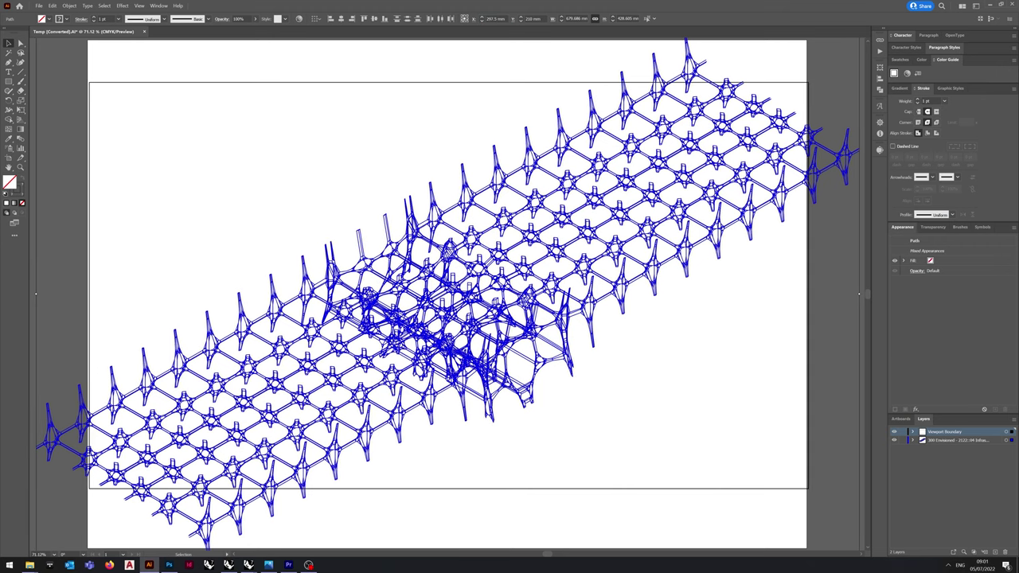
pyautogui.press('Left')
pyautogui.press('Left')
pyautogui.press('Left')
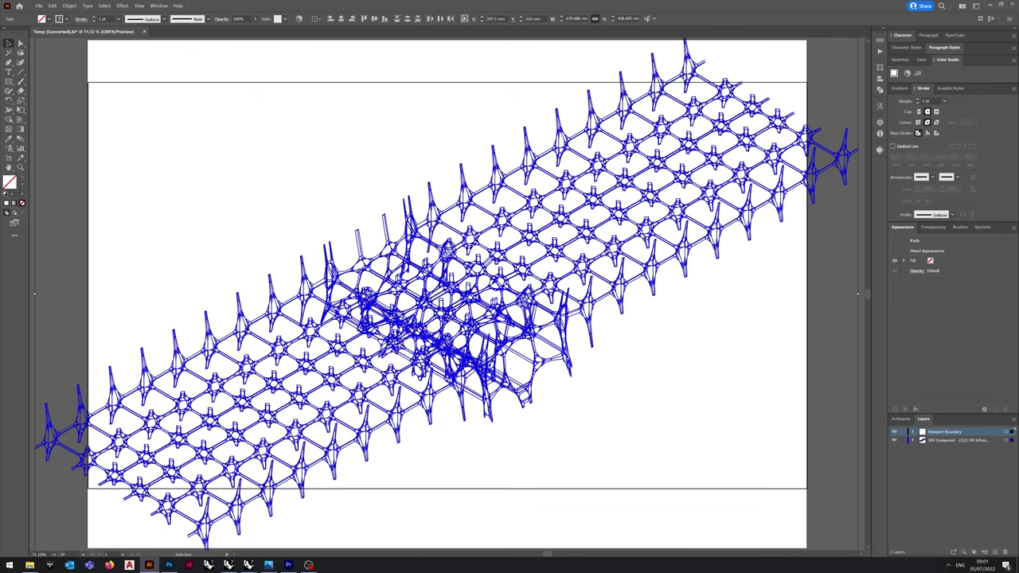
# Nudge the artwork slightly left to align the viewport boundary with the artboard, and hide the Viewport Boundary layer.
pyautogui.press('Left')
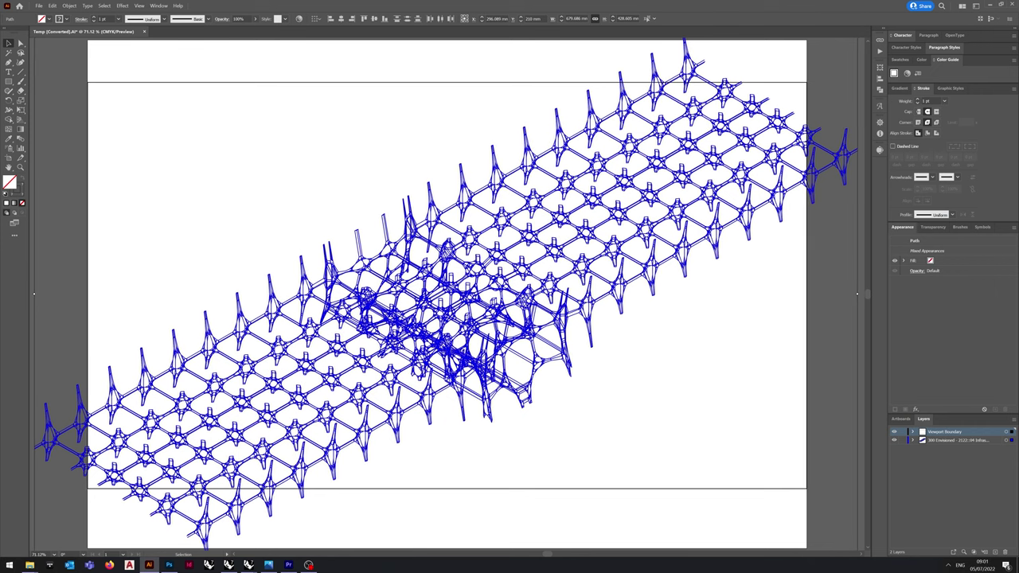
pyautogui.hotkey('ctrl', 'shift', 'a')
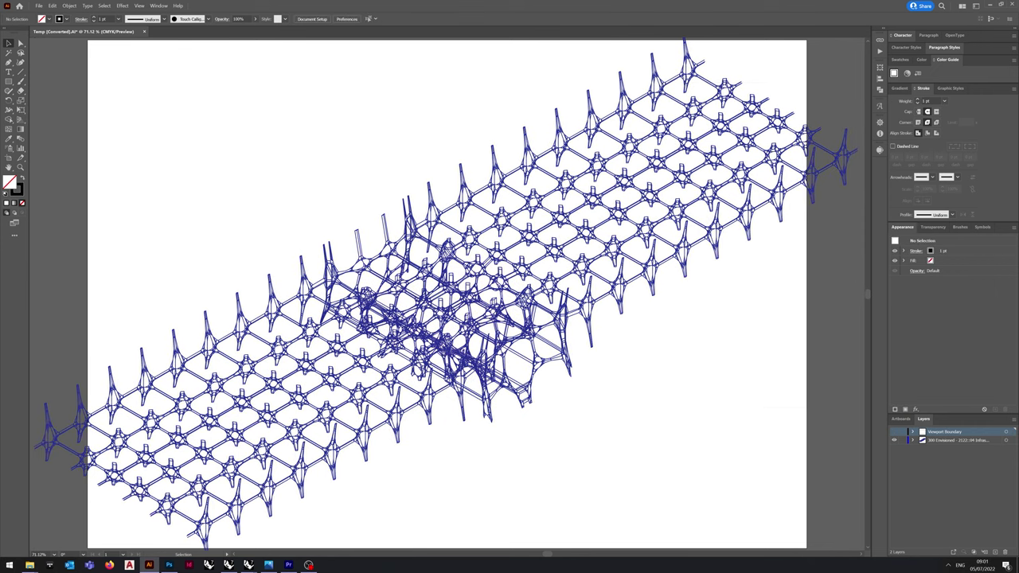
# Give all the visible linework a black stroke with a weight of 0.25 pt.
pyautogui.hotkey('ctrl', 'a')
pyautogui.keyDown('shift'); pyautogui.click(60, 19); pyautogui.keyUp('shift')
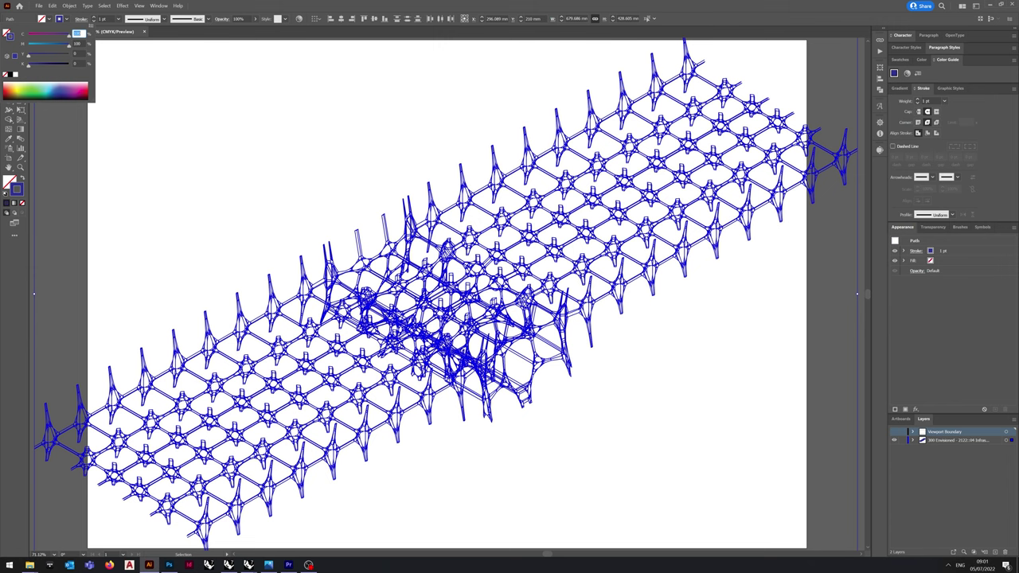
pyautogui.click(11, 75)
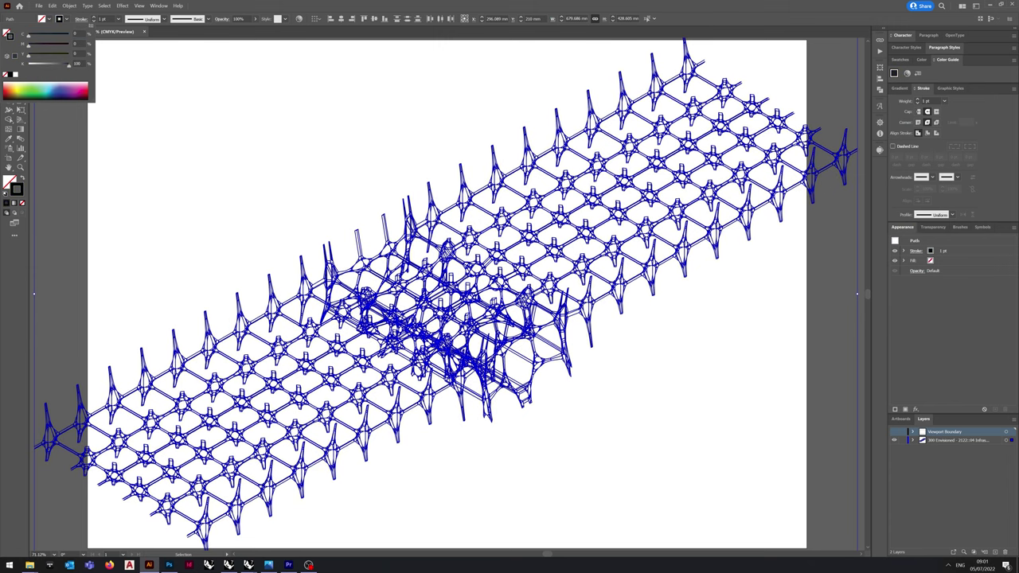
pyautogui.doubleClick(103, 19)
pyautogui.write('.25.25')
pyautogui.press('Return')
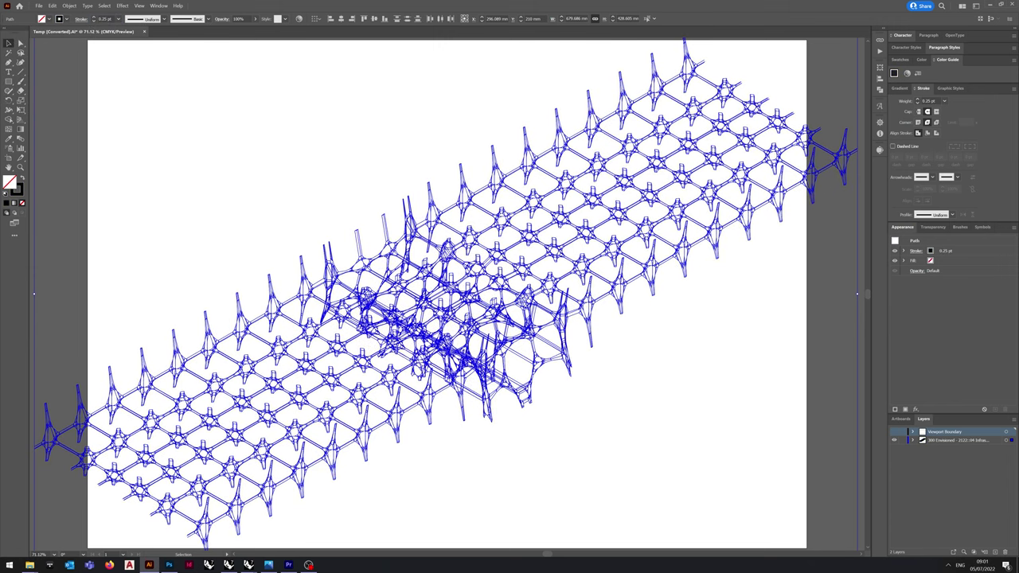
pyautogui.hotkey('ctrl', 'shift', 'a')
# Save the document over the existing Temp.AI in the Tutorial 01 folder.
pyautogui.hotkey('ctrl', 'shift', 's')
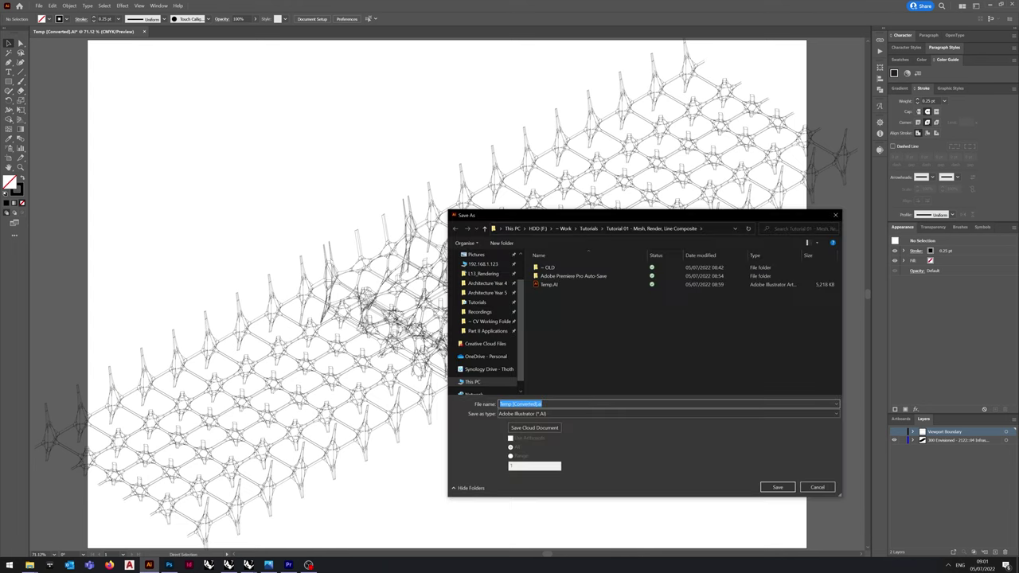
pyautogui.doubleClick(549, 284)
pyautogui.click(527, 313)
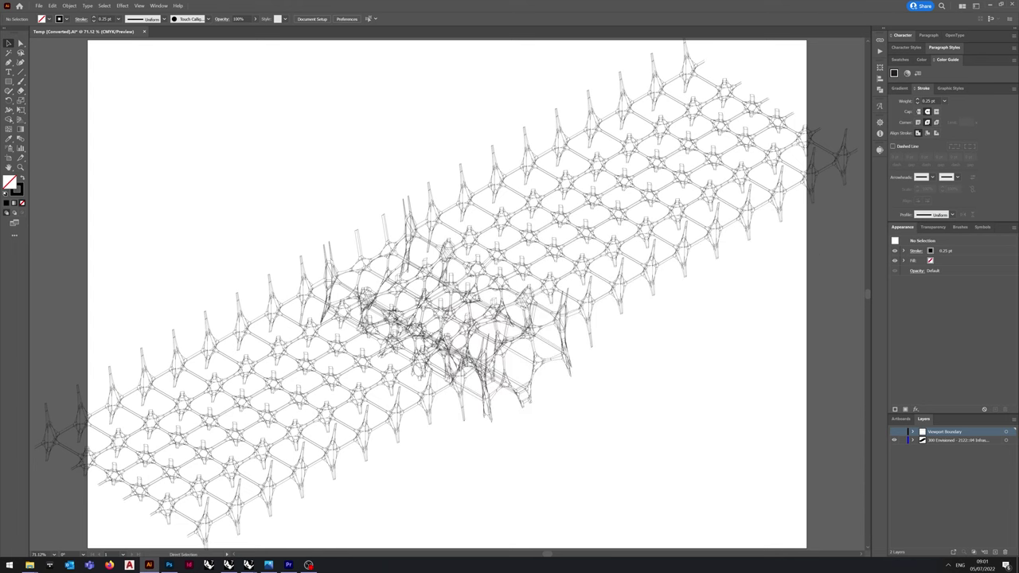
pyautogui.press('Return')
# Switch to the Rhino model and hide the bridge's Column layer.
pyautogui.click(248, 564)
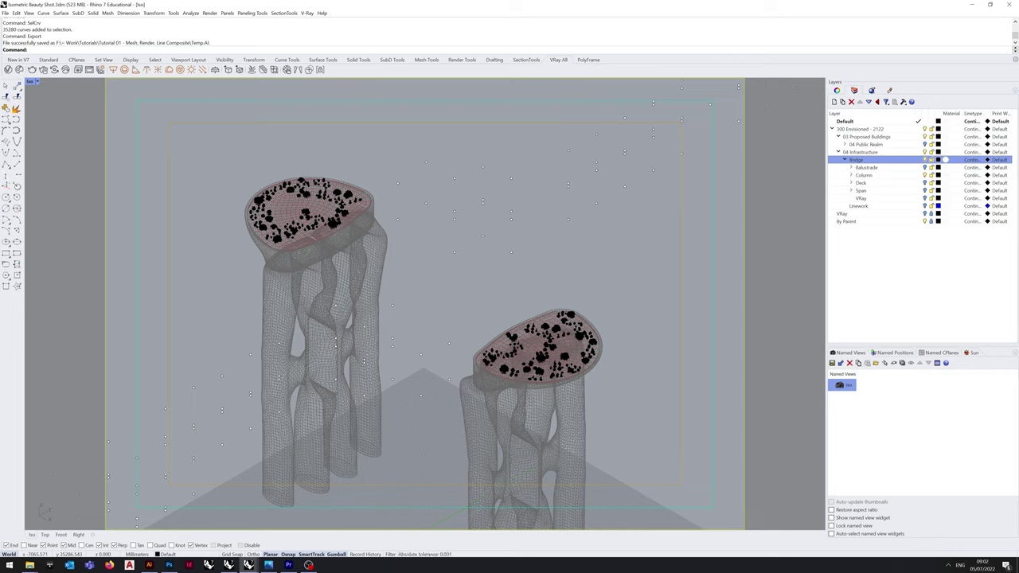
pyautogui.click(924, 175)
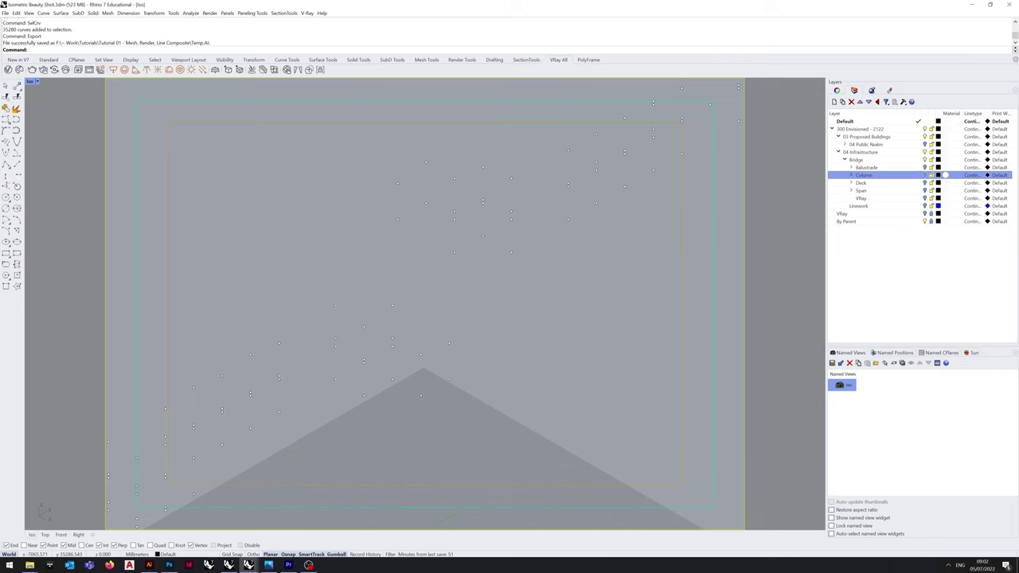
# Show the bridge's Deck layer with all its sublayers except Timber hidden.
pyautogui.click(850, 190)
pyautogui.click(851, 190)
pyautogui.click(850, 183)
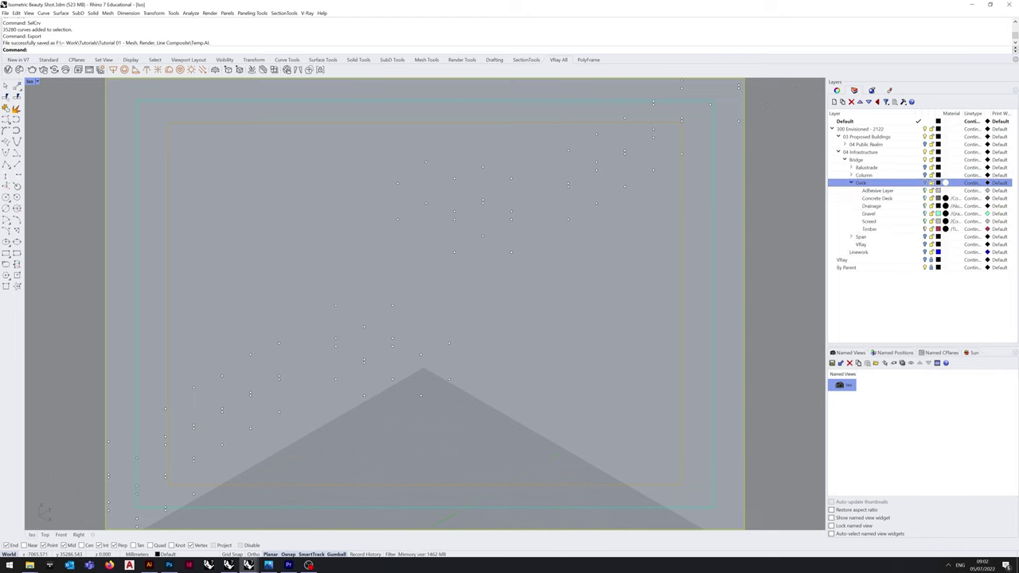
pyautogui.click(869, 221)
pyautogui.keyDown('shift'); pyautogui.click(877, 191); pyautogui.keyUp('shift')
pyautogui.click(924, 191)
pyautogui.click(925, 183)
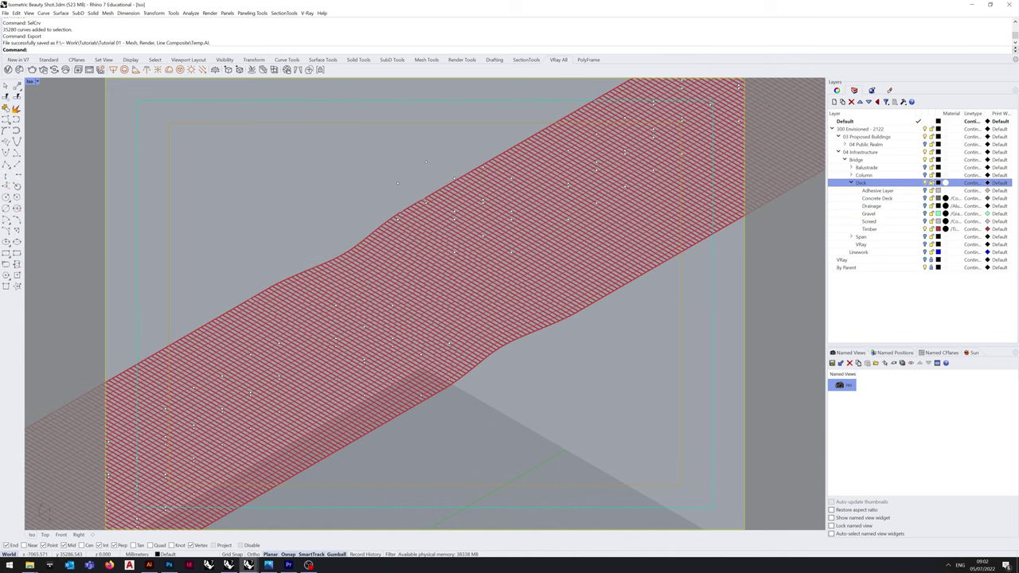
# Show the bridge's Balustrade layer with all its sublayers except Timber hidden.
pyautogui.click(851, 167)
pyautogui.click(873, 175)
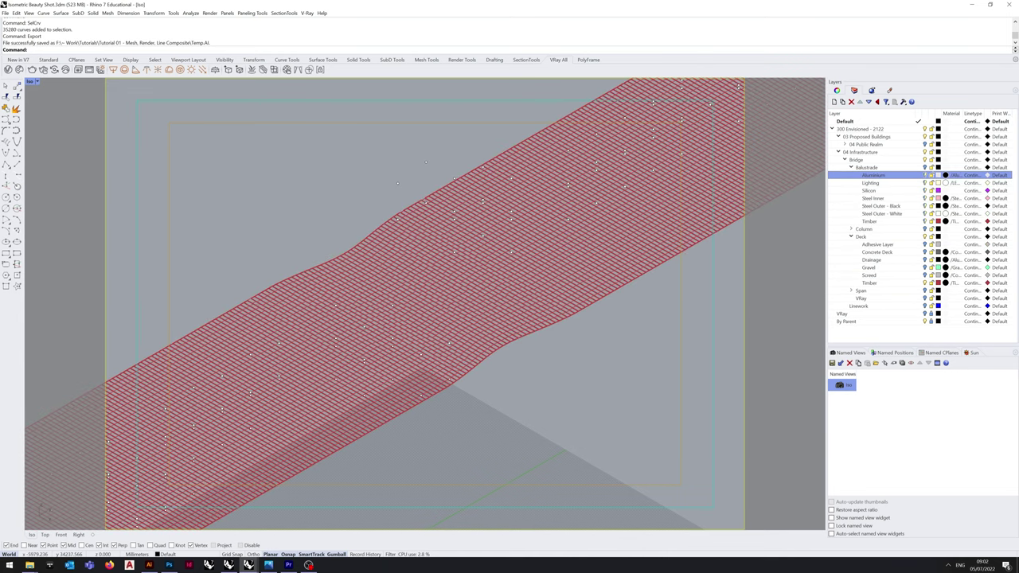
pyautogui.keyDown('shift'); pyautogui.click(881, 213); pyautogui.keyUp('shift')
pyautogui.click(925, 167)
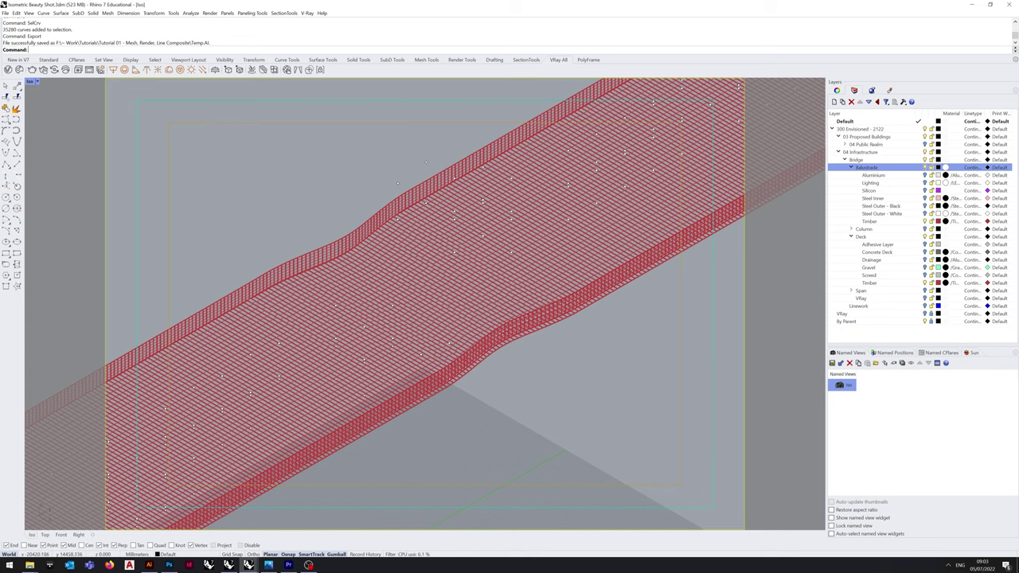
# Inspect a timber balustrade mesh and a deck board mesh up close, and return to the saved Iso view.
pyautogui.scroll(5, 445, 303)
pyautogui.scroll(2, 446, 302)
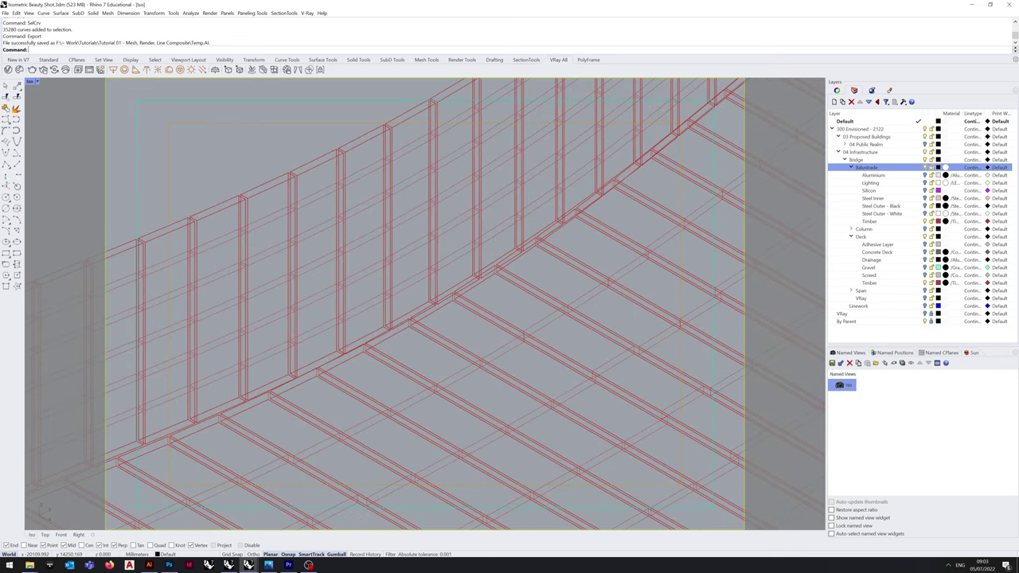
pyautogui.click(391, 231)
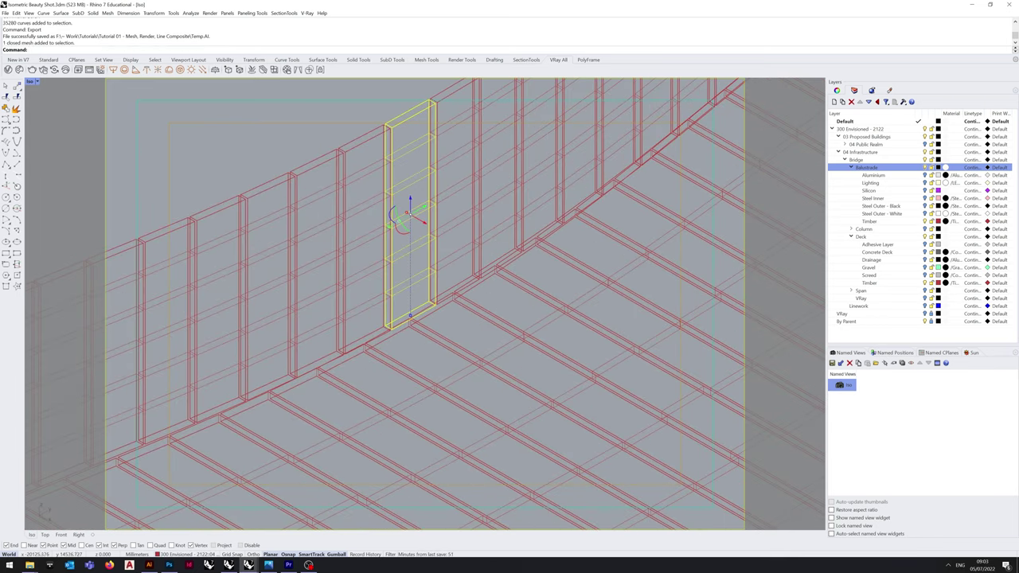
pyautogui.click(463, 307)
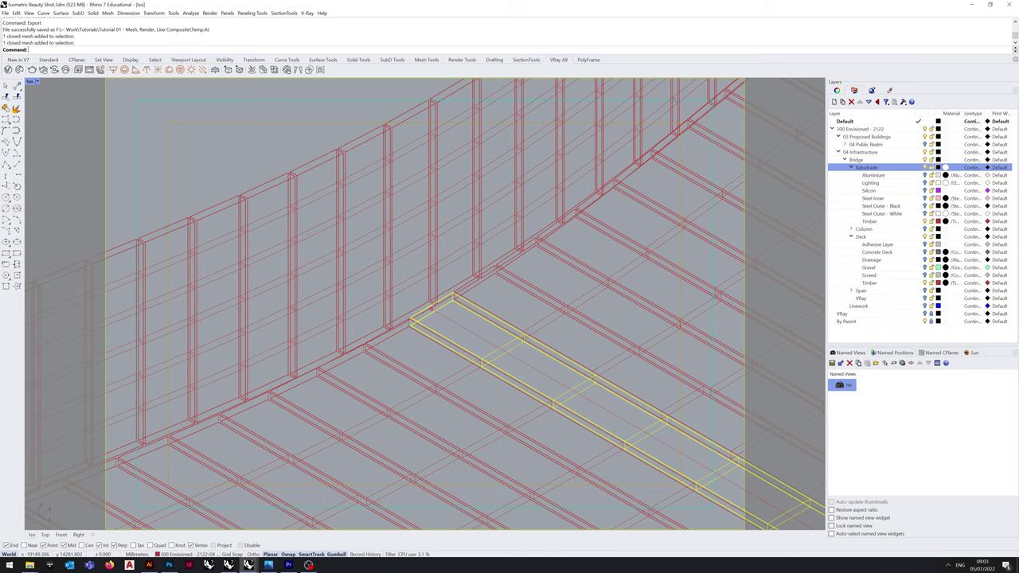
pyautogui.doubleClick(848, 385)
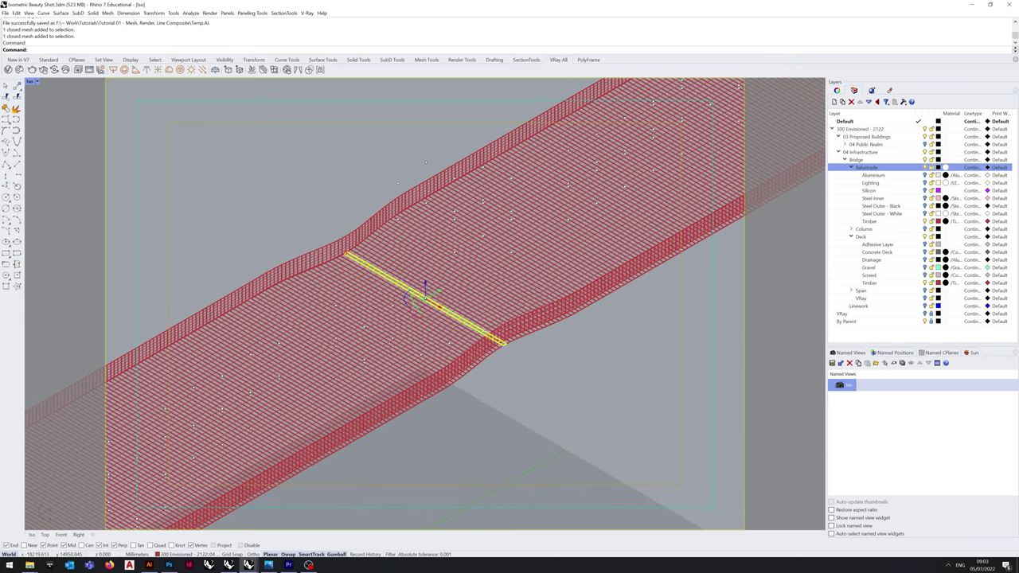
pyautogui.press('Escape')
# Show the balustrade's Steel Outer - Black and Steel Outer - White layers, inspecting their meshes before returning to the saved Iso view.
pyautogui.click(882, 213)
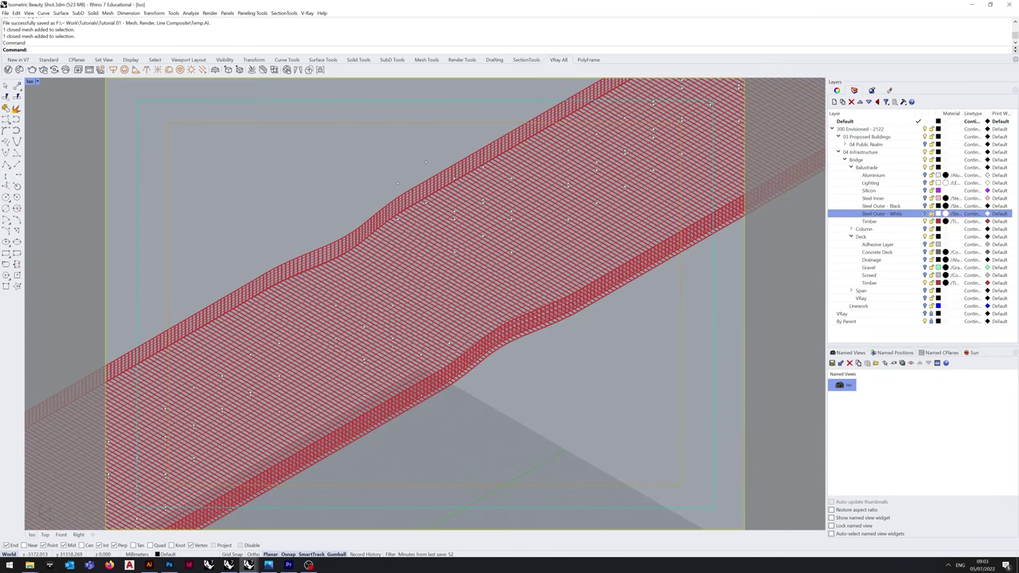
pyautogui.click(925, 206)
pyautogui.click(510, 350)
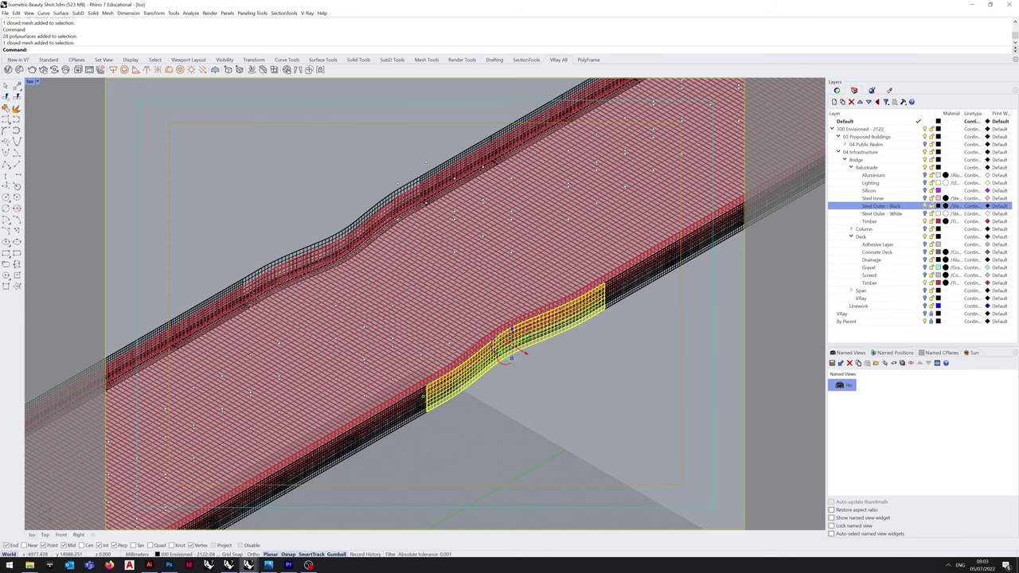
pyautogui.click(925, 213)
pyautogui.press('Escape')
pyautogui.scroll(20, 510, 320)
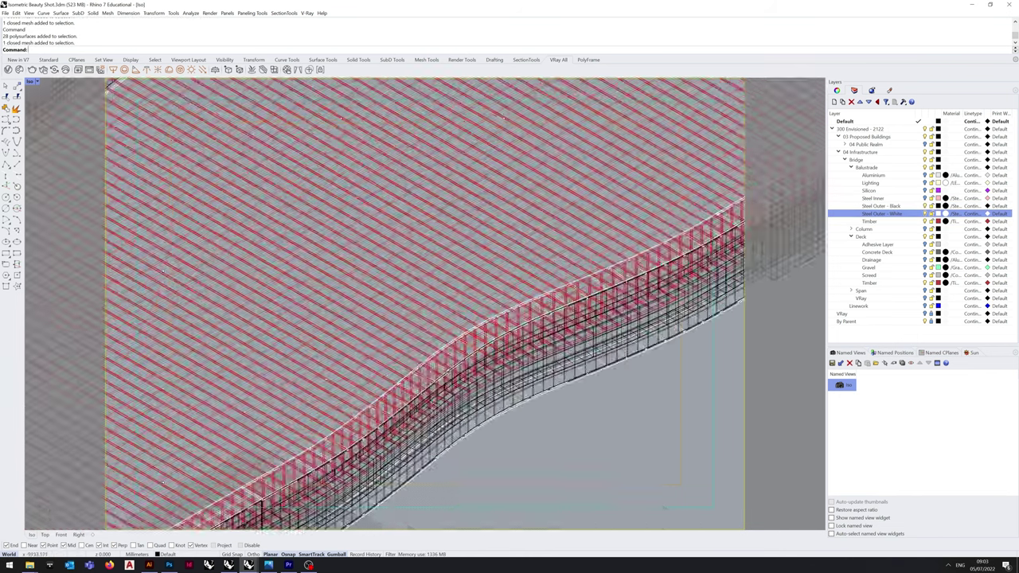
pyautogui.click(511, 318)
pyautogui.scroll(-18, 511, 319)
pyautogui.press('Escape')
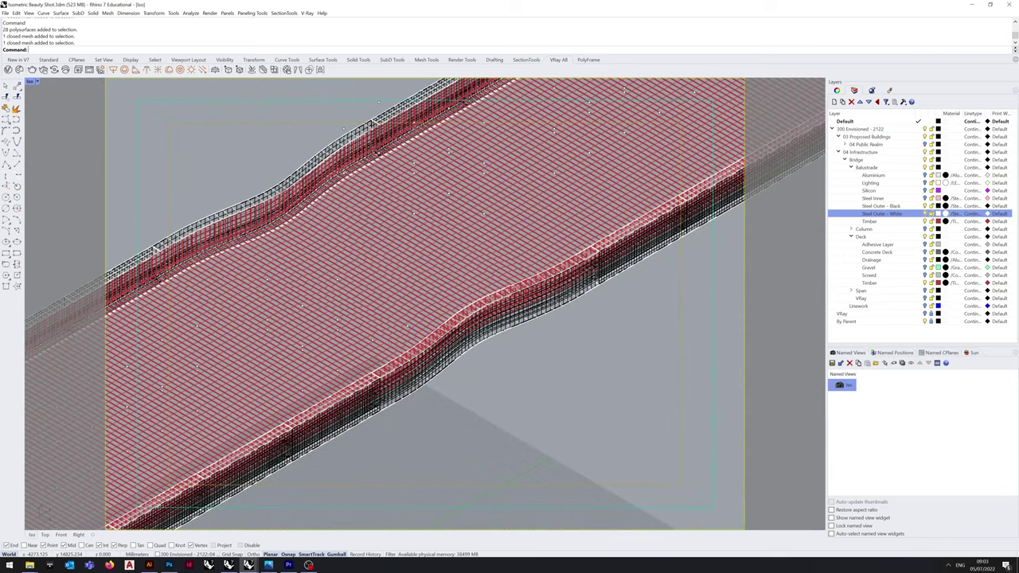
pyautogui.doubleClick(845, 385)
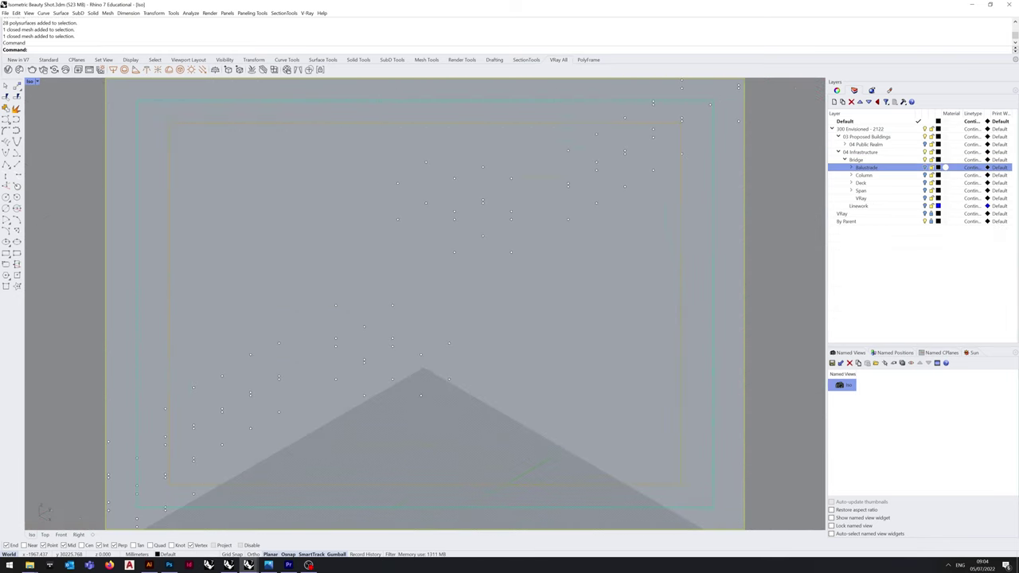
# Turn on the bridge's Span, Balustrade, Column, Deck and VRay layers and the 04 Public Realm layer.
pyautogui.click(924, 191)
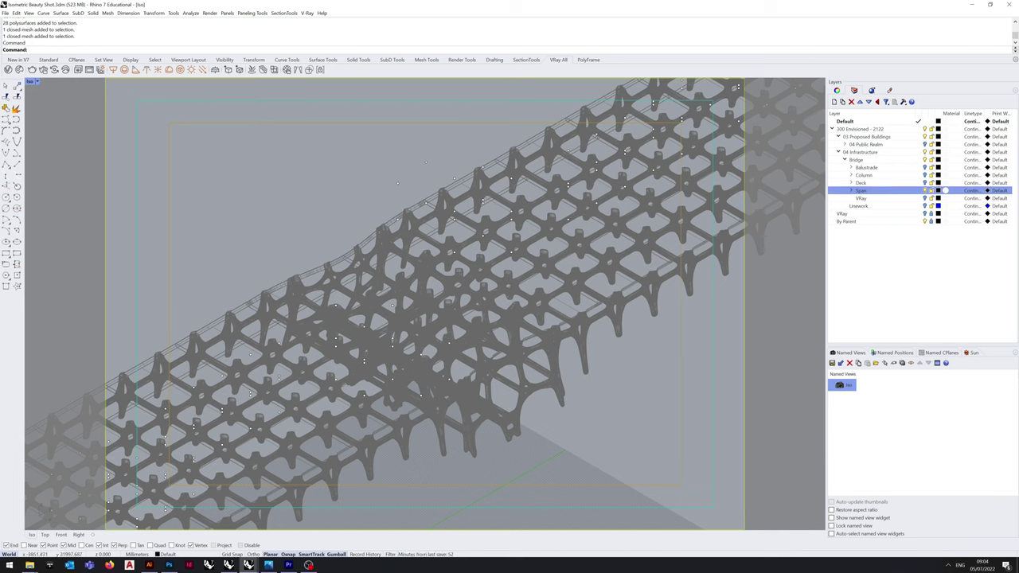
pyautogui.click(866, 167)
pyautogui.keyDown('shift'); pyautogui.click(861, 183); pyautogui.keyUp('shift')
pyautogui.click(924, 198)
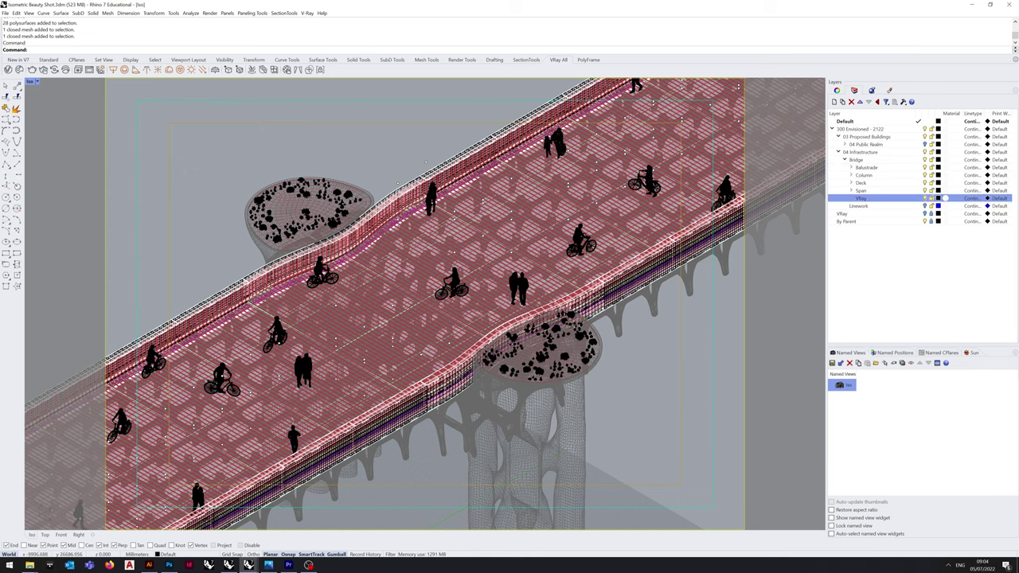
pyautogui.click(924, 144)
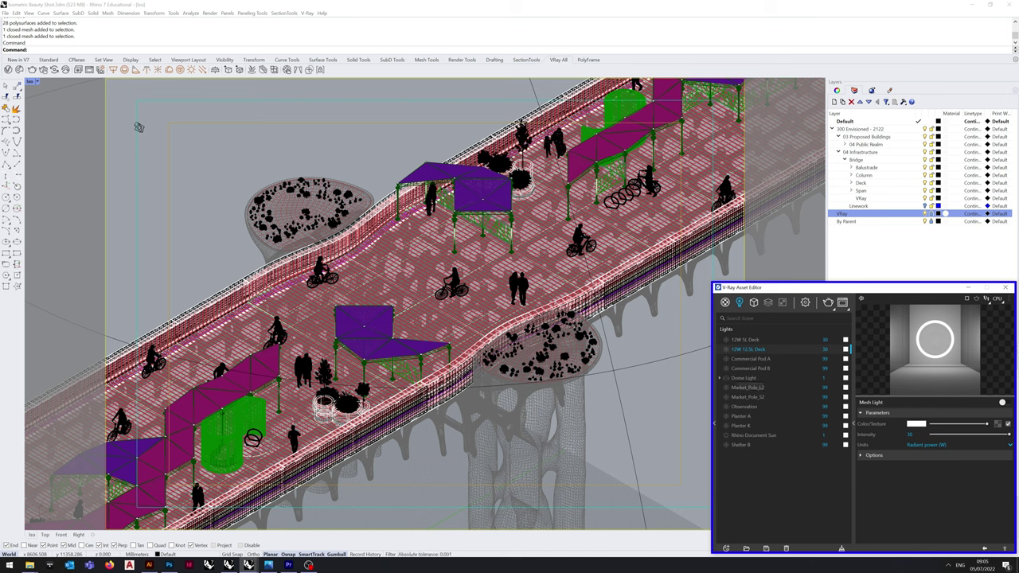
# Review the Wireframe_04_Transparent and Timber Veneer materials in the V-Ray Asset Editor.
pyautogui.click(724, 303)
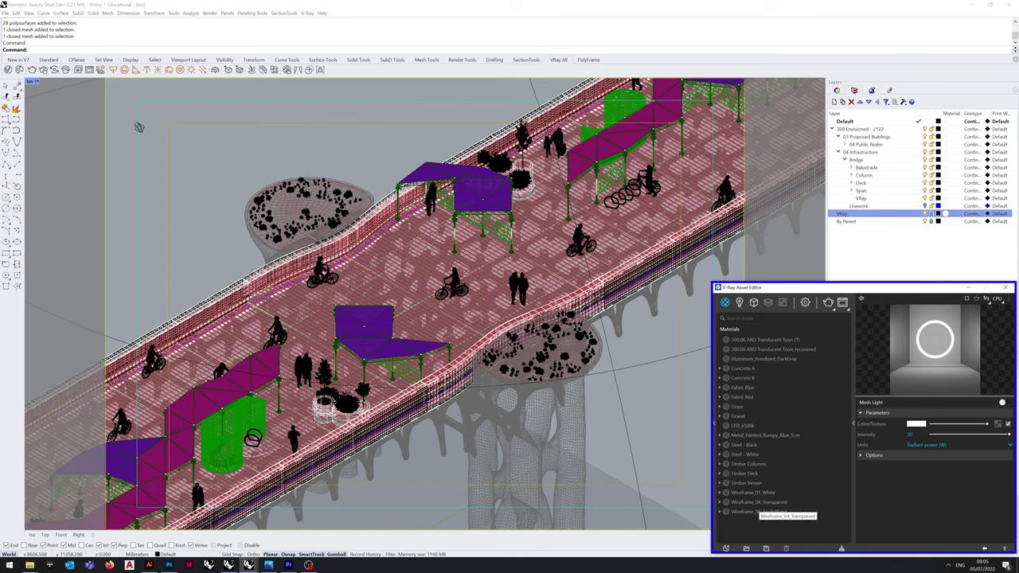
pyautogui.click(758, 502)
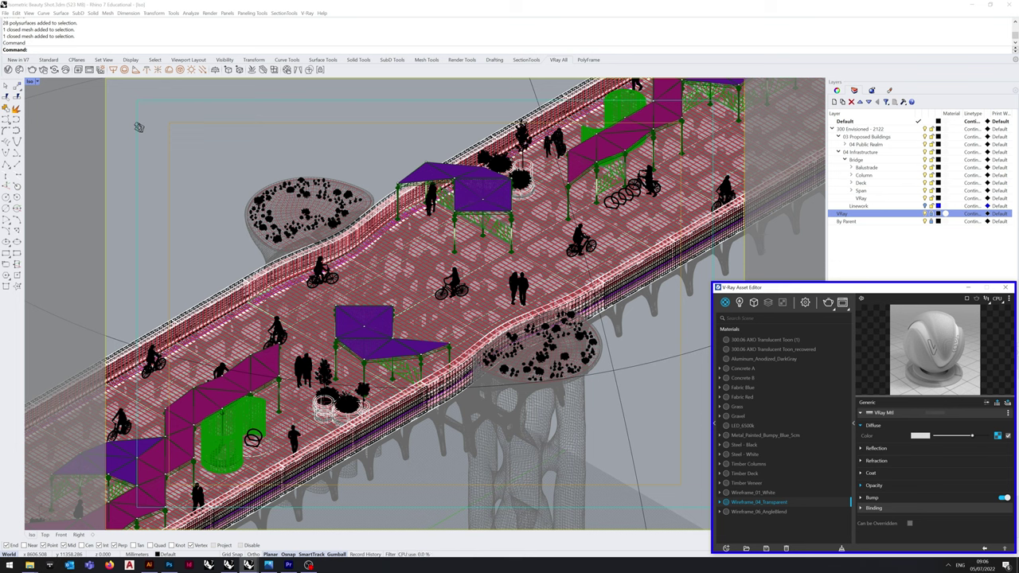
pyautogui.click(747, 483)
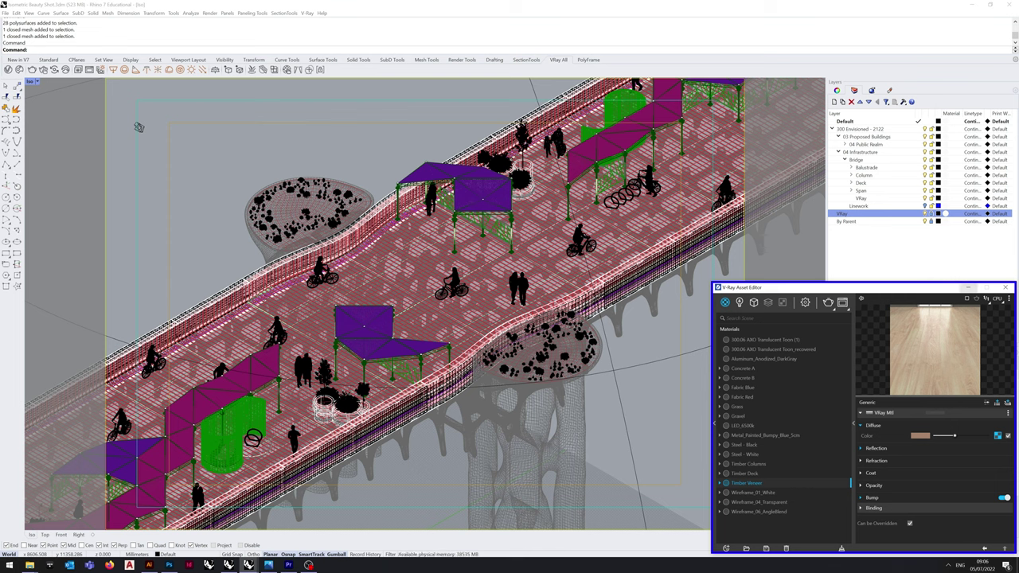
# Review the V-Ray render settings, including output, environment, material override, CUDA devices, GPU options and global illumination.
pyautogui.click(804, 302)
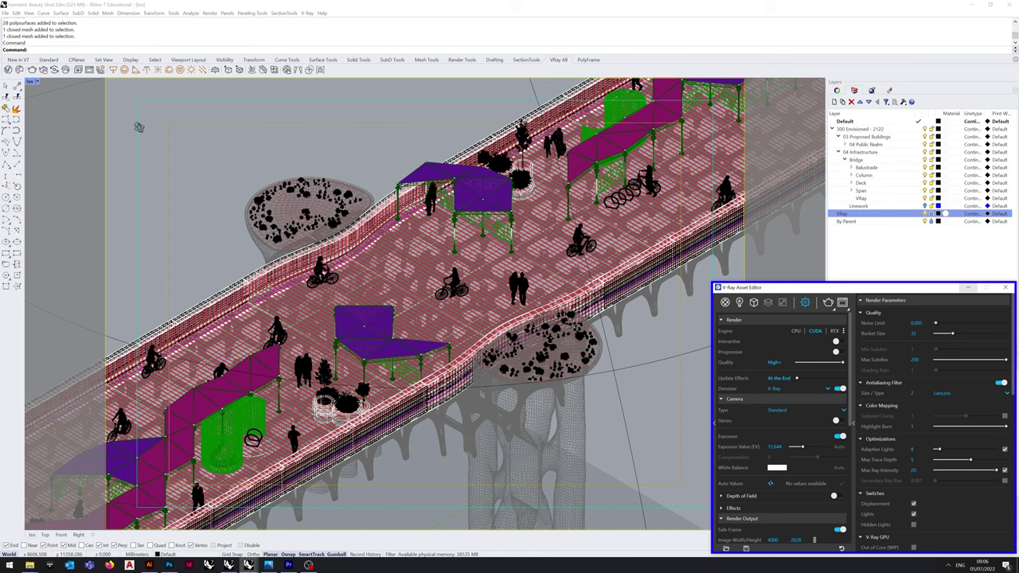
pyautogui.scroll(-6, 780, 477)
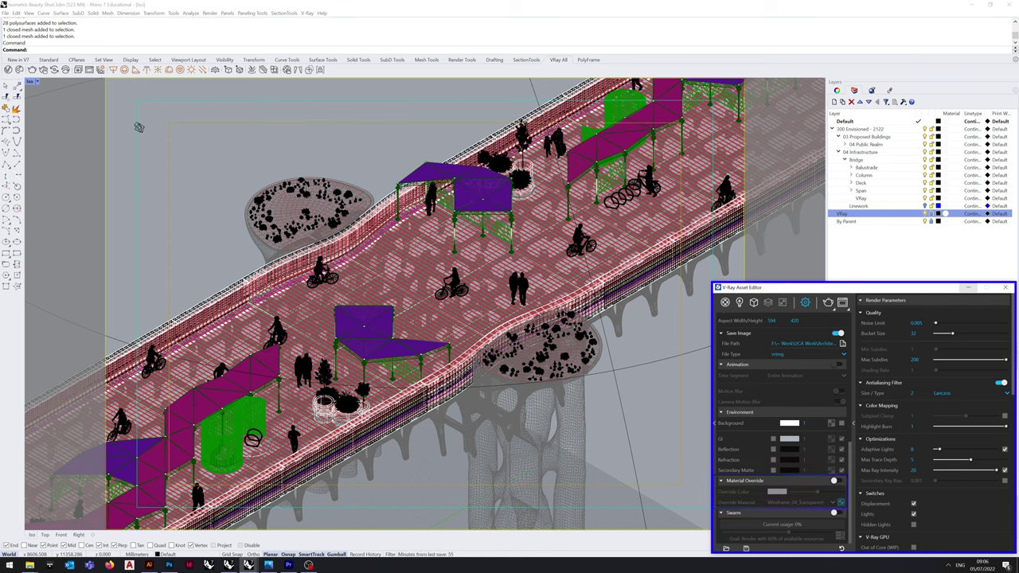
pyautogui.scroll(6, 780, 422)
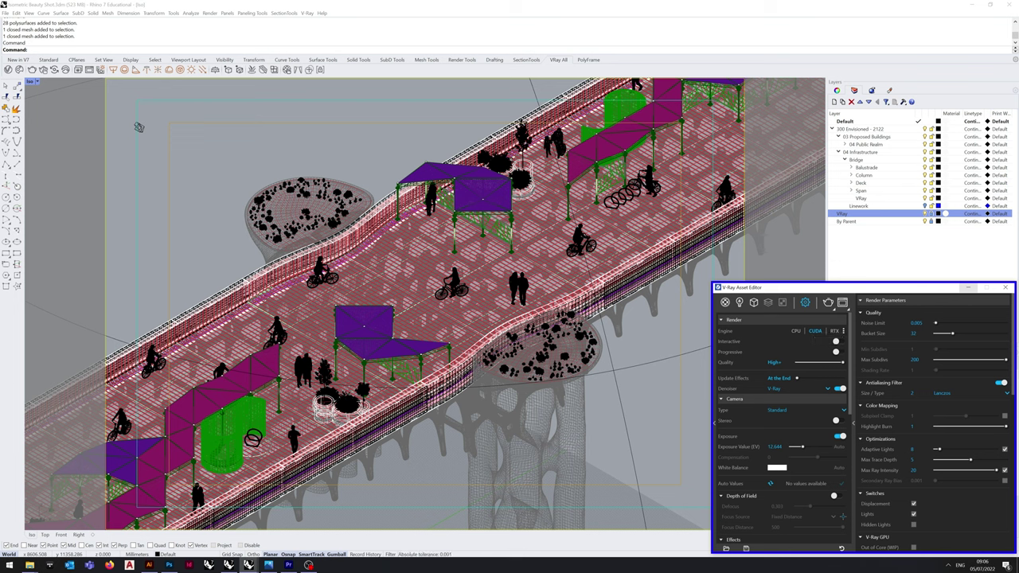
pyautogui.click(843, 331)
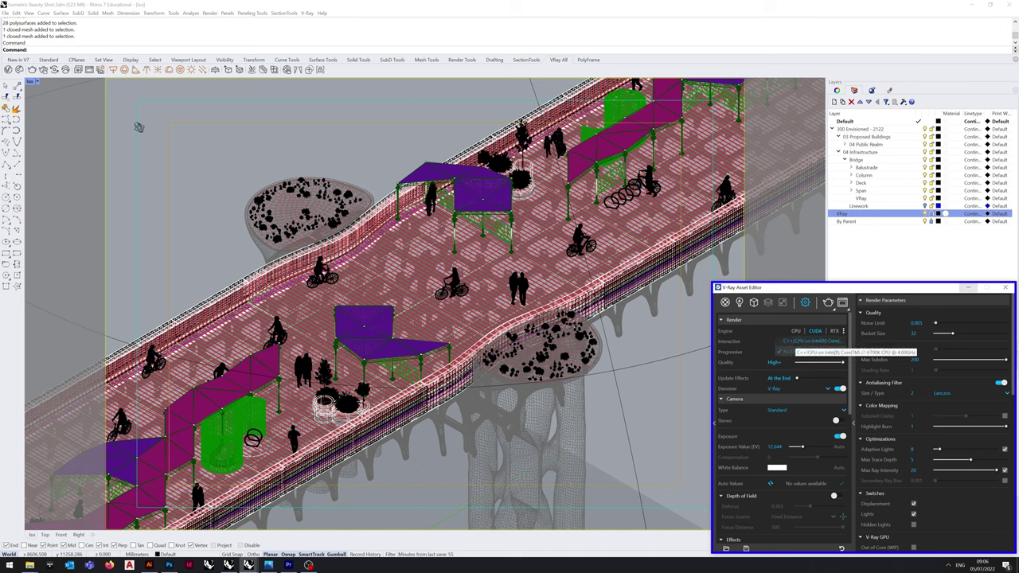
pyautogui.click(843, 331)
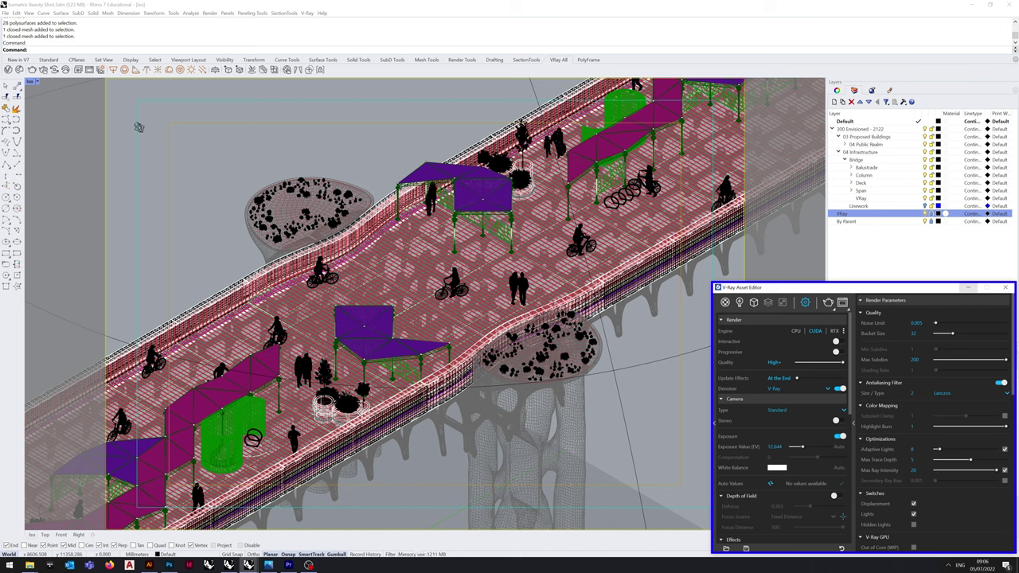
pyautogui.scroll(-6, 935, 422)
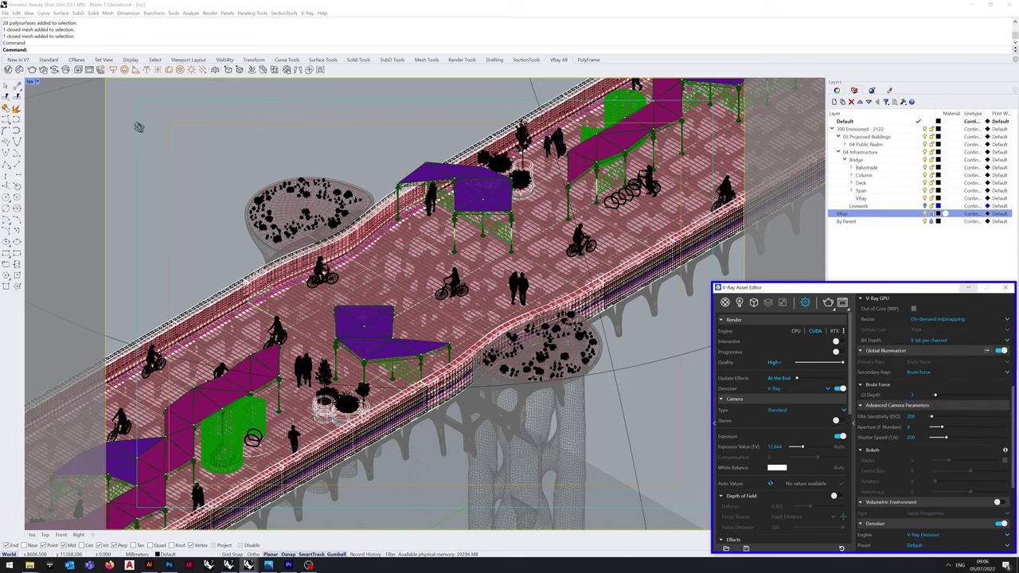
pyautogui.scroll(3, 932, 398)
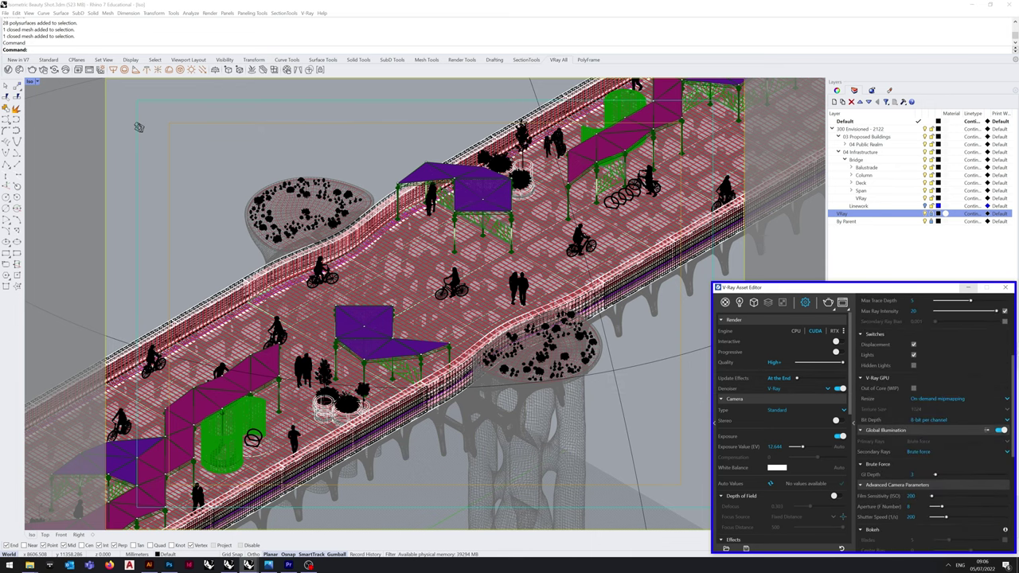
# Review the remaining V-Ray render settings, from global illumination, advanced camera and denoiser to exposure, effects and render output.
pyautogui.scroll(-2, 931, 397)
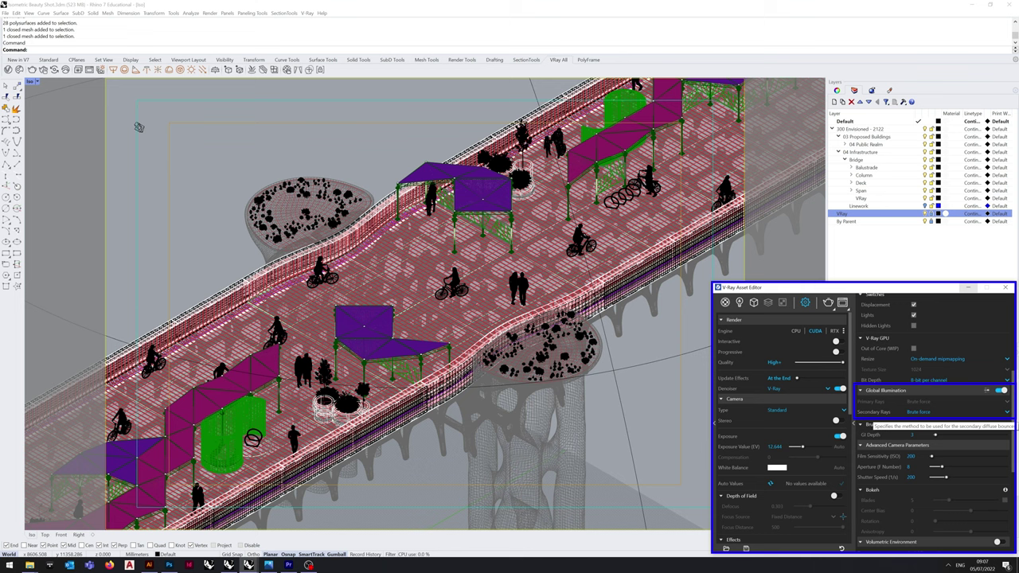
pyautogui.scroll(-2, 933, 422)
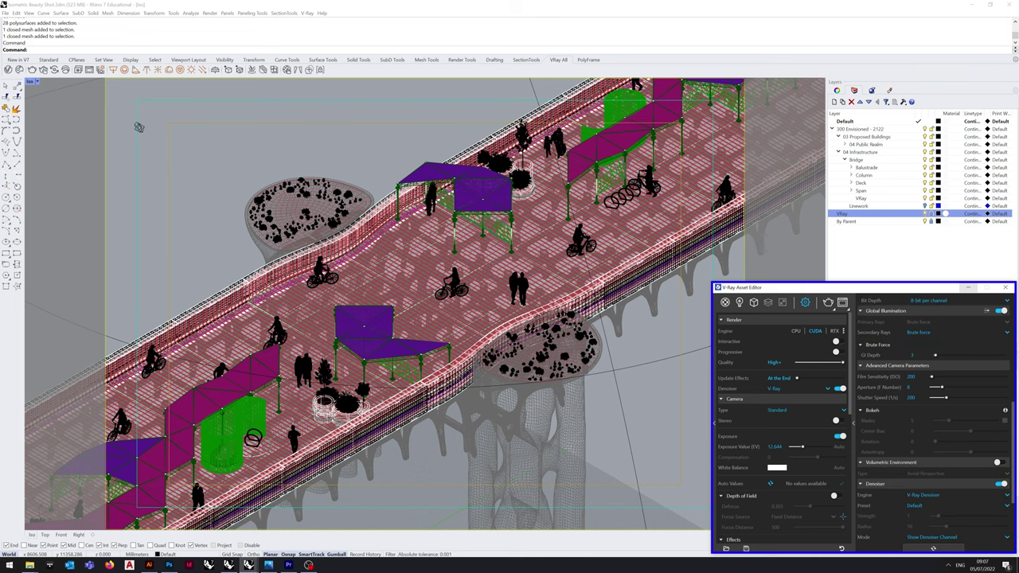
pyautogui.scroll(5, 932, 422)
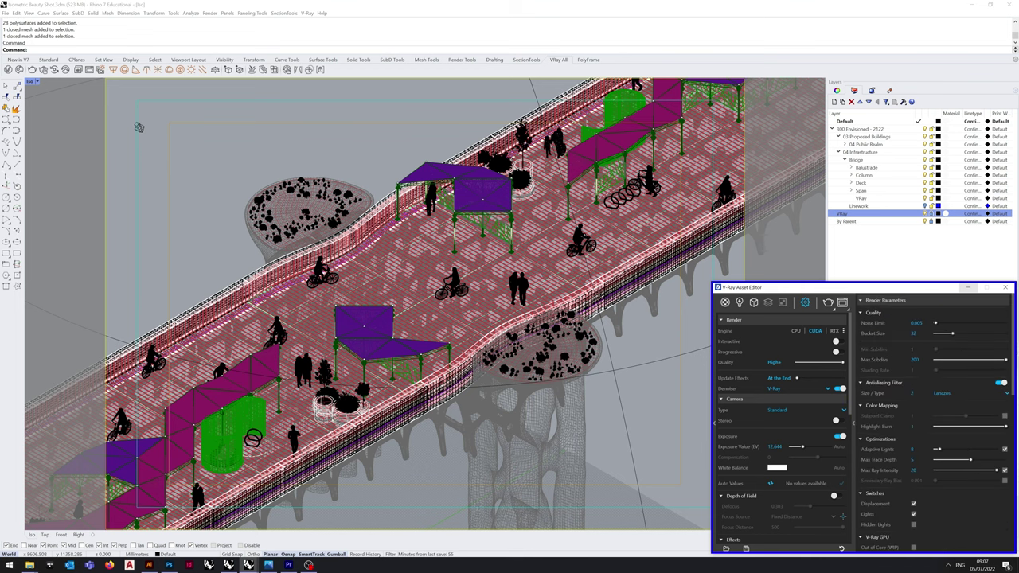
pyautogui.scroll(-3, 780, 438)
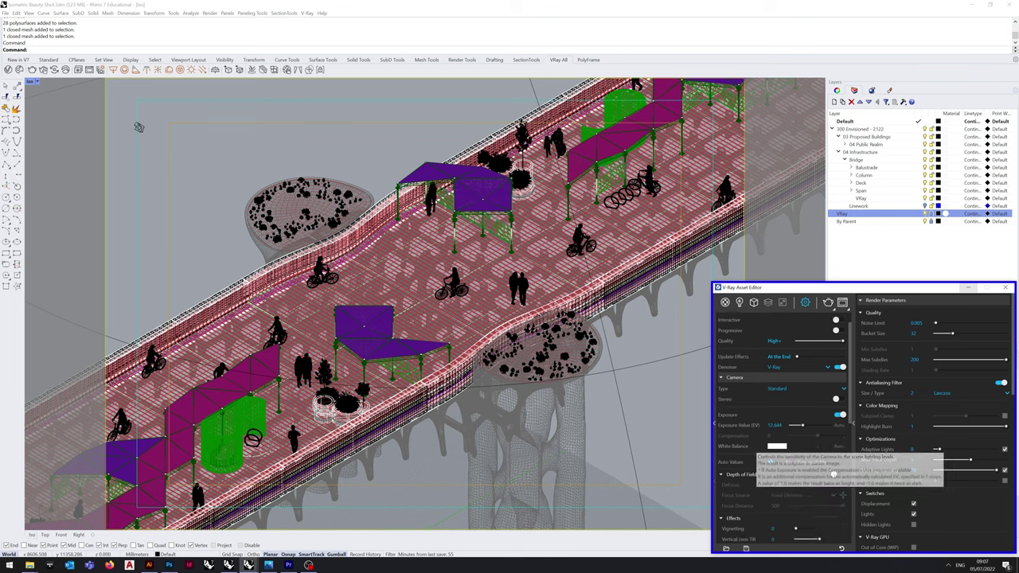
pyautogui.scroll(-2, 782, 430)
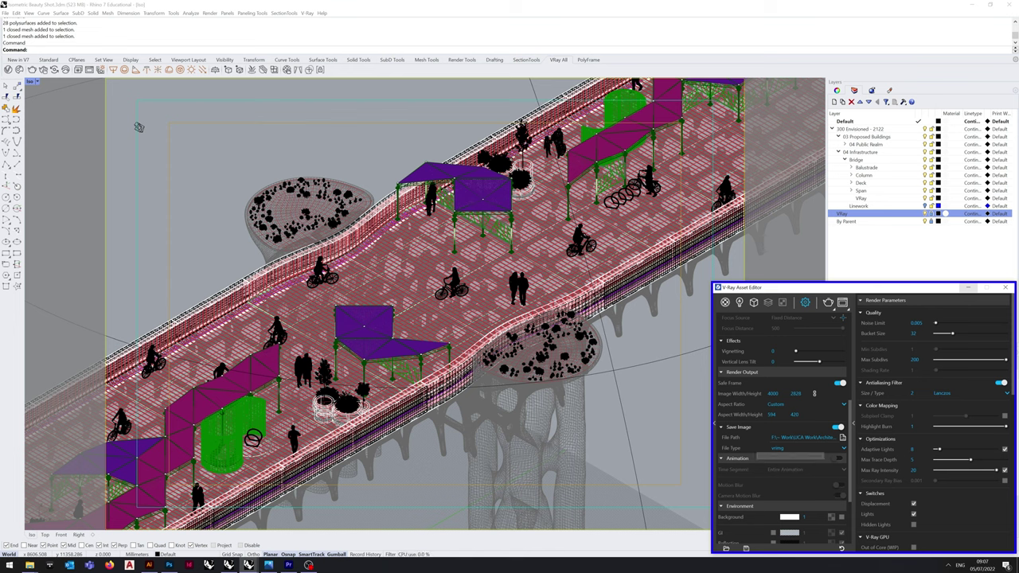
pyautogui.scroll(5, 779, 446)
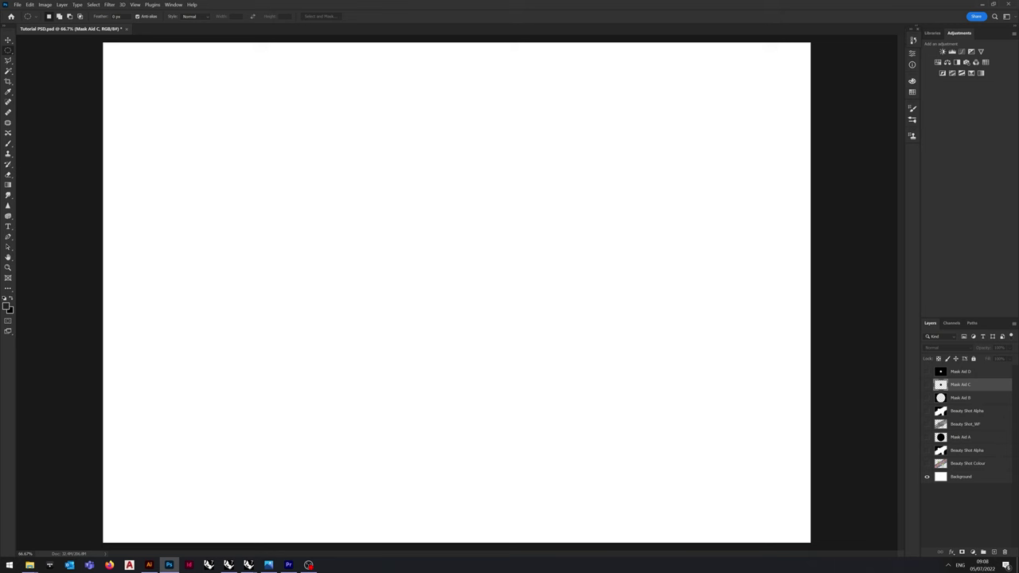
# Switch to Photoshop and preview the Beauty Shot Colour, lower Beauty Shot Alpha and Beauty Shot_WF layers one at a time.
pyautogui.click(926, 463)
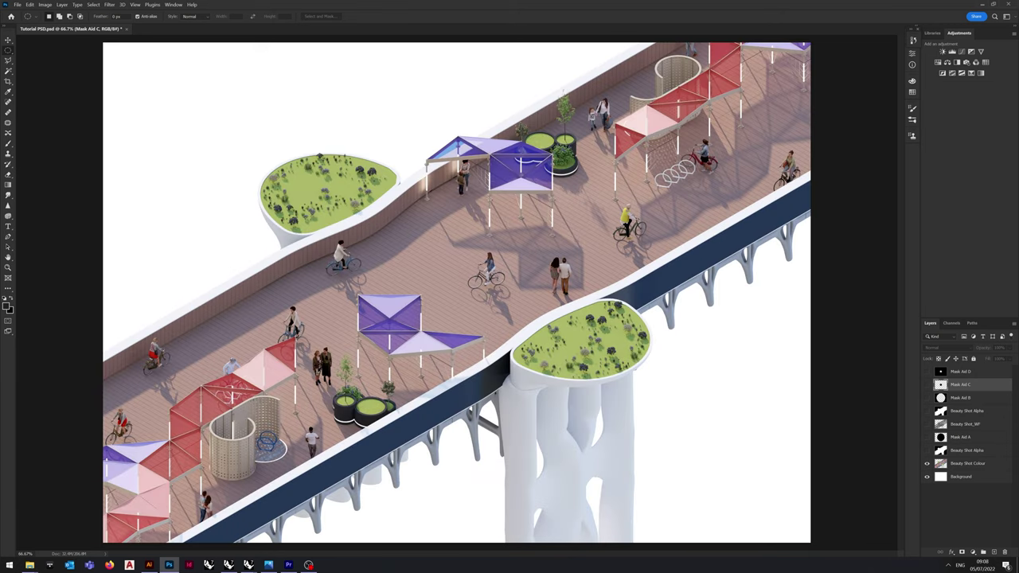
pyautogui.click(926, 463)
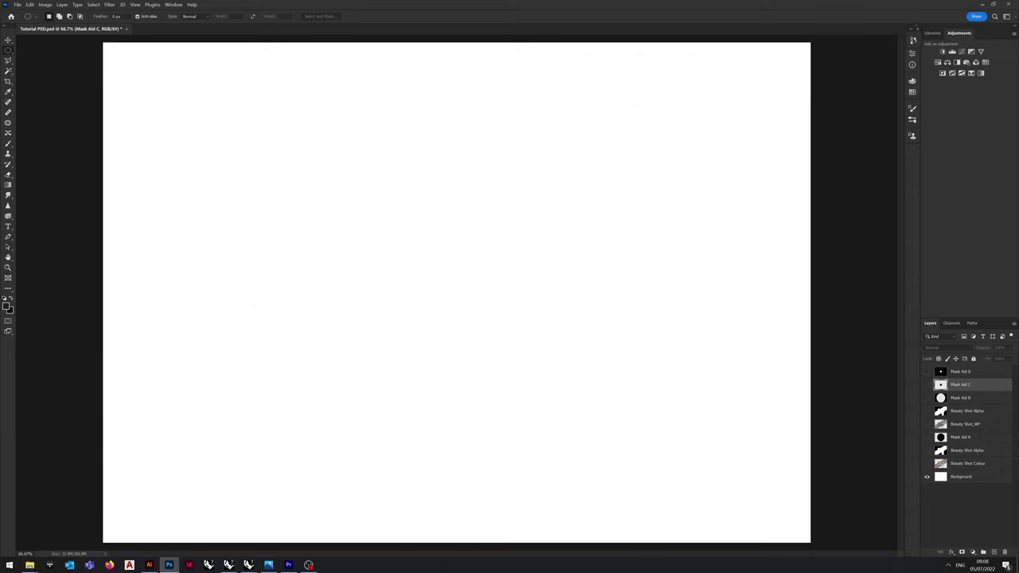
pyautogui.click(926, 450)
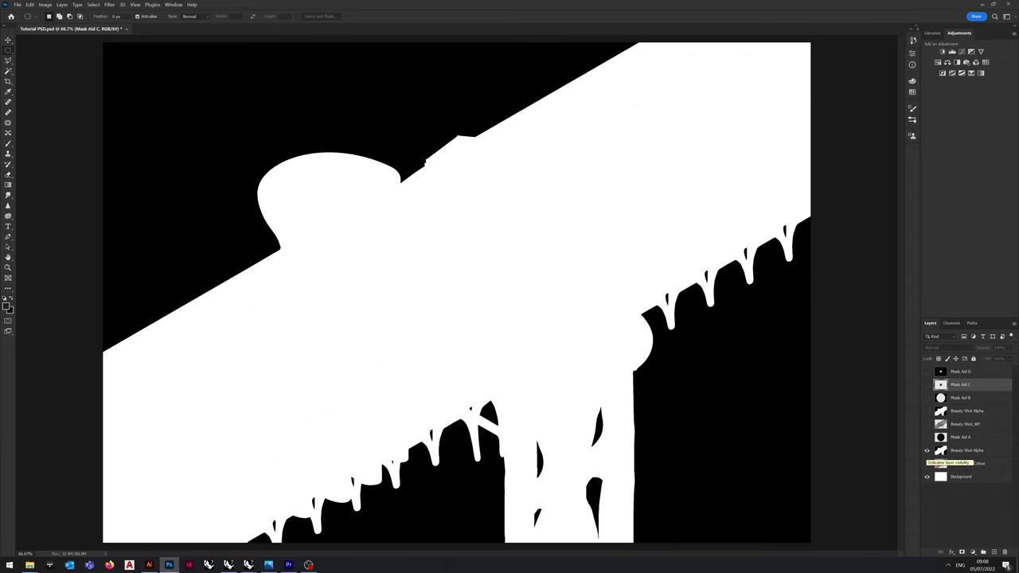
pyautogui.click(926, 451)
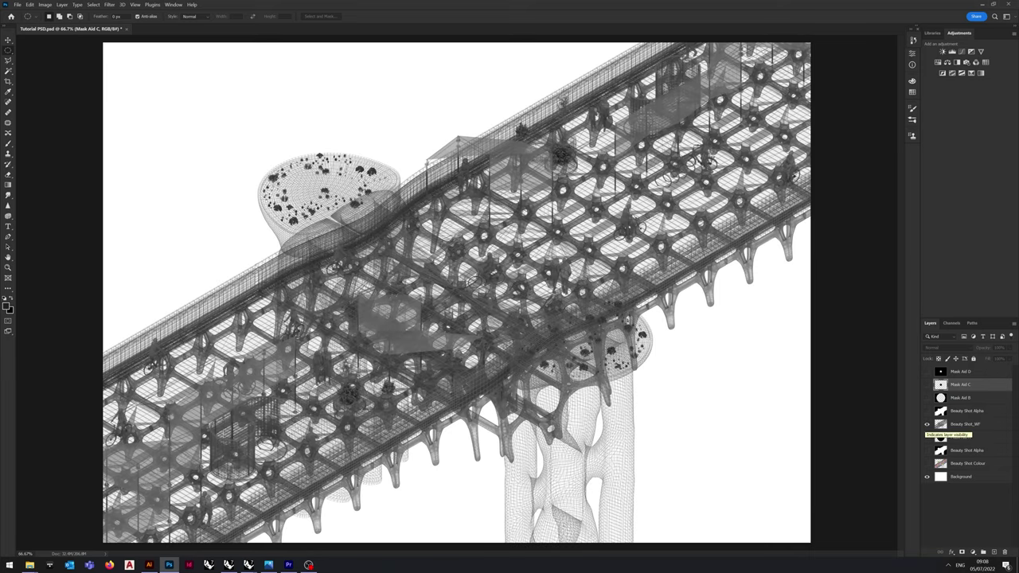
pyautogui.click(926, 423)
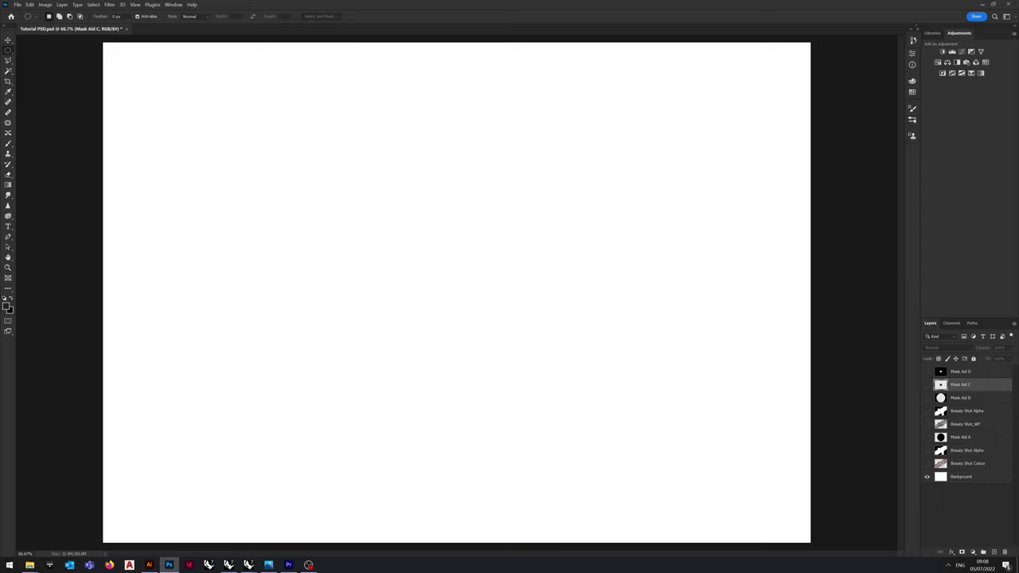
# Place the Temp linework page as a smart object, enlarge it to the canvas width and show the upper Beauty Shot Alpha layer.
pyautogui.click(30, 564)
pyautogui.click(32, 526)
pyautogui.moveTo(201, 309); pyautogui.dragTo(491, 274)
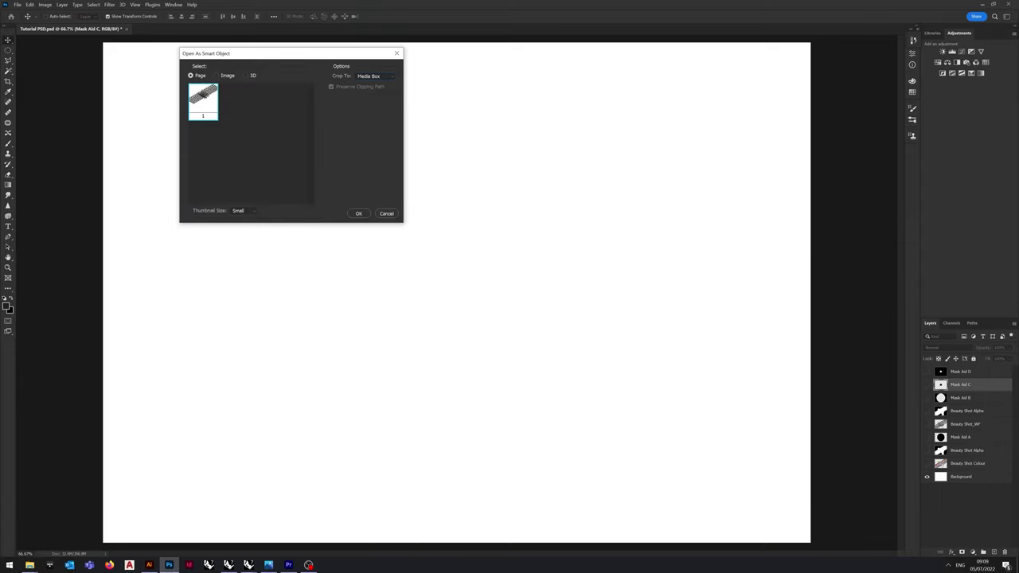
pyautogui.press('Return')
pyautogui.keyDown('alt'); pyautogui.moveTo(605, 292); pyautogui.dragTo(810, 289); pyautogui.keyUp('alt')
pyautogui.press('Return')
pyautogui.click(926, 424)
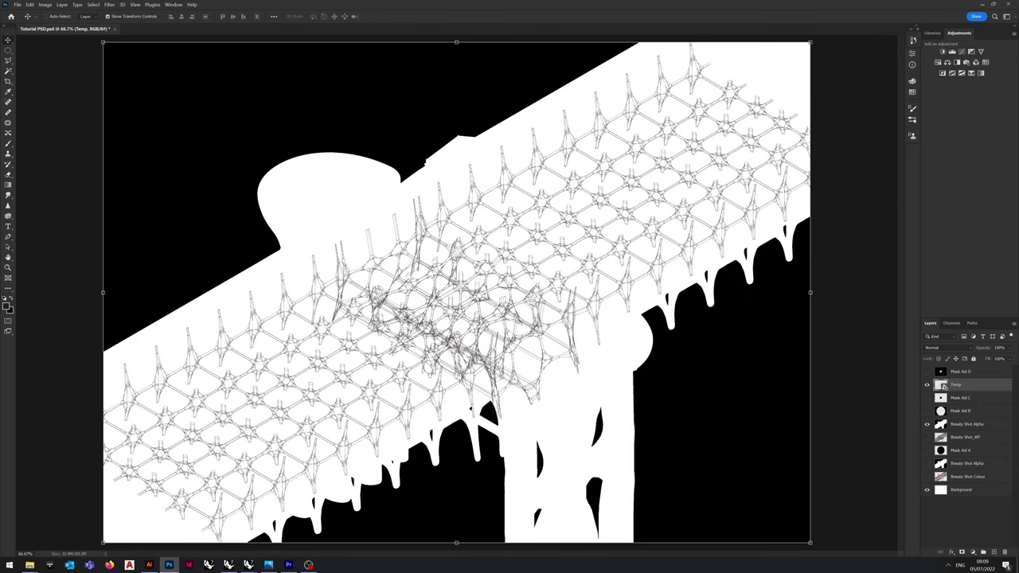
# Scale the Temp linework about its centre to 297.42% to match the bridge silhouette in Beauty Shot Alpha.
pyautogui.hotkey('ctrl', 't')
pyautogui.keyDown('alt'); pyautogui.moveTo(810, 292); pyautogui.dragTo(899, 292); pyautogui.keyUp('alt')
pyautogui.press('Return')
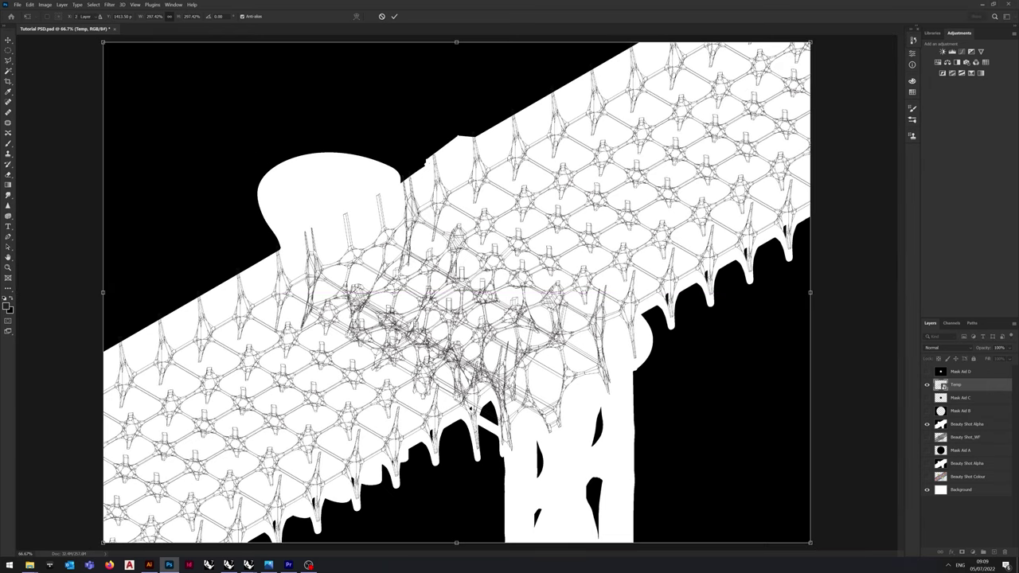
pyautogui.press('Return')
# Move the Temp linework slightly down and to the right so its column outlines line up with the alpha silhouette.
pyautogui.moveTo(721, 291); pyautogui.dragTo(721, 311)
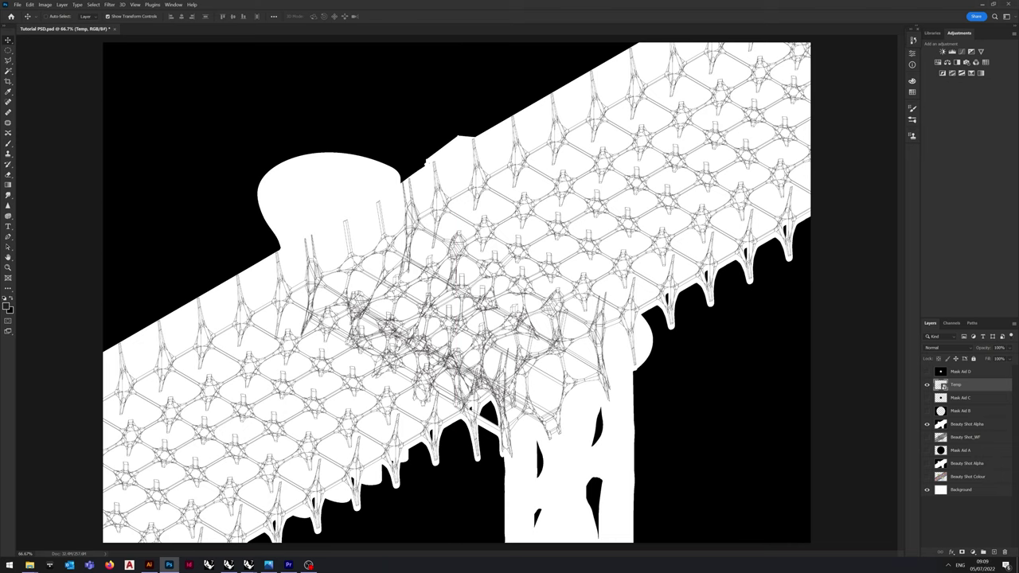
pyautogui.press('Down')
pyautogui.press('Down')
pyautogui.press('Down')
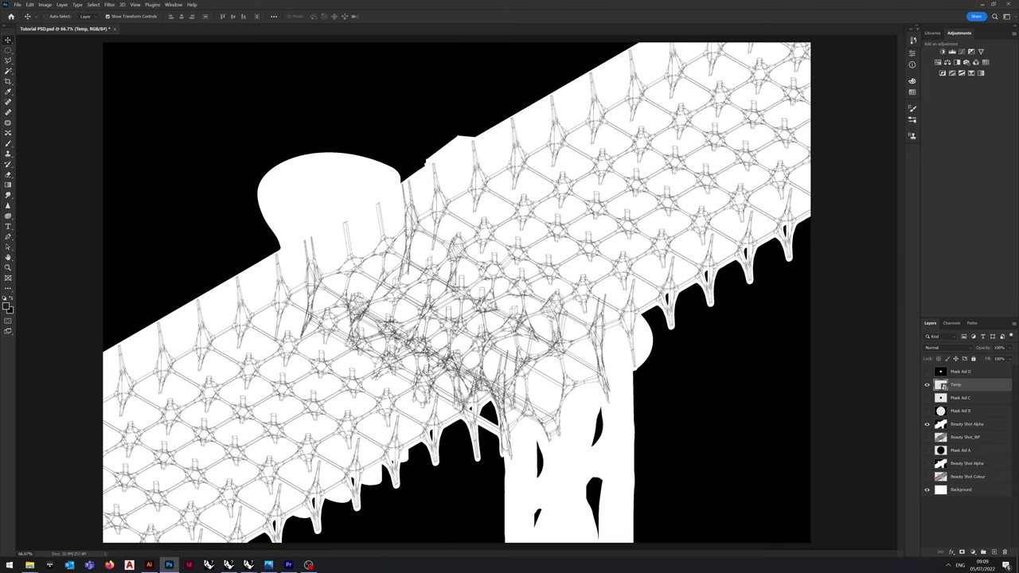
pyautogui.press('Right')
pyautogui.press('Right')
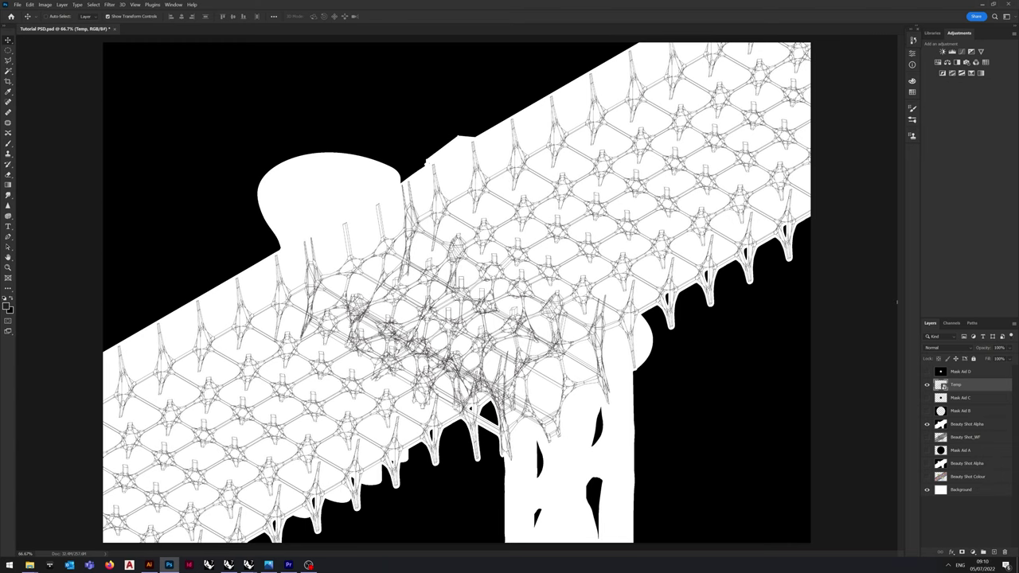
# Hide the Temp linework and show Mask Aid A as the active layer over the lower Beauty Shot Alpha.
pyautogui.press('m')
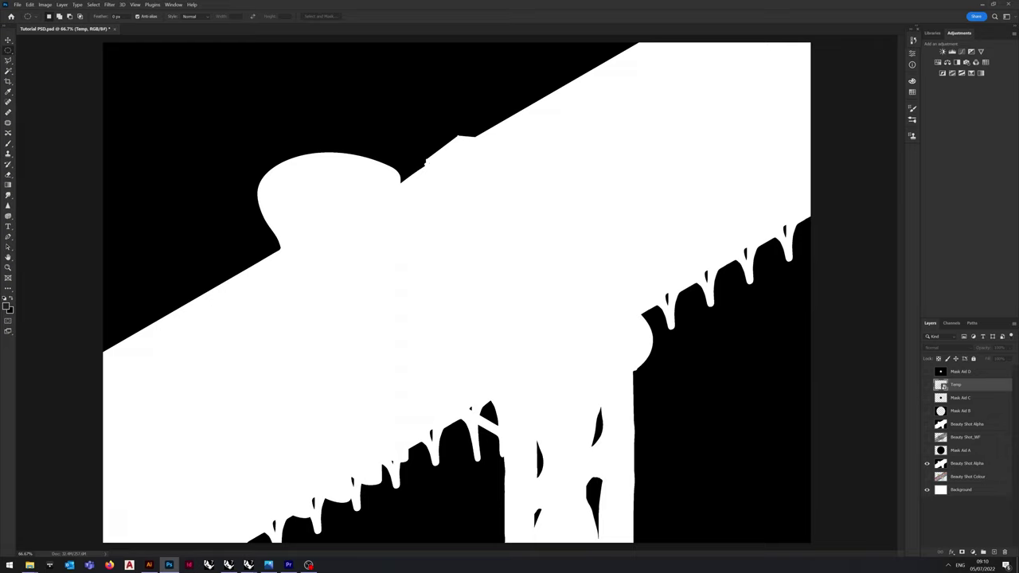
pyautogui.click(961, 451)
pyautogui.click(926, 450)
pyautogui.press('w')
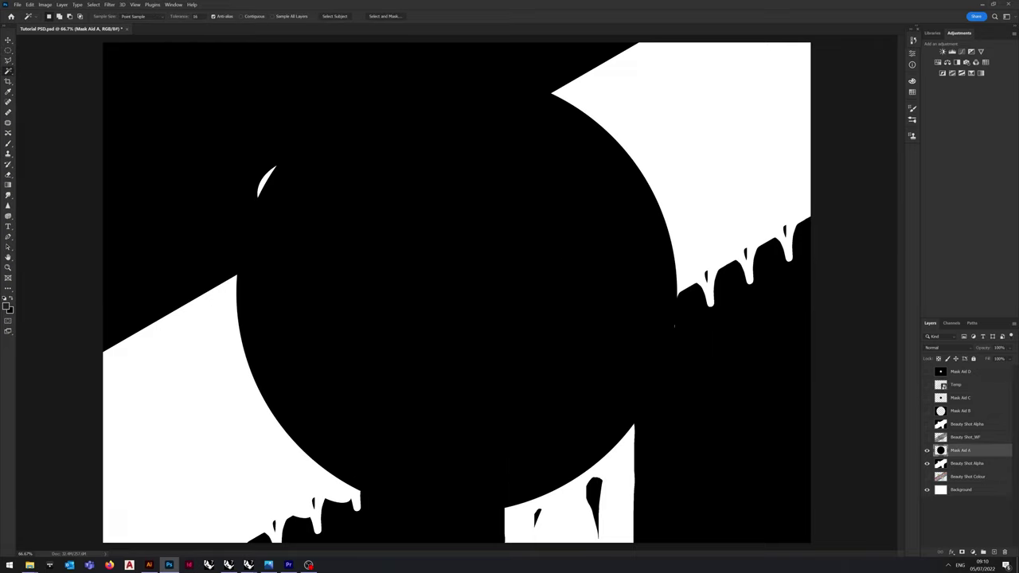
# Select the black circle of Mask Aid A with the Magic Wand and feather the selection by 200 pixels.
pyautogui.click(454, 269)
pyautogui.rightClick(454, 269)
pyautogui.click(477, 384)
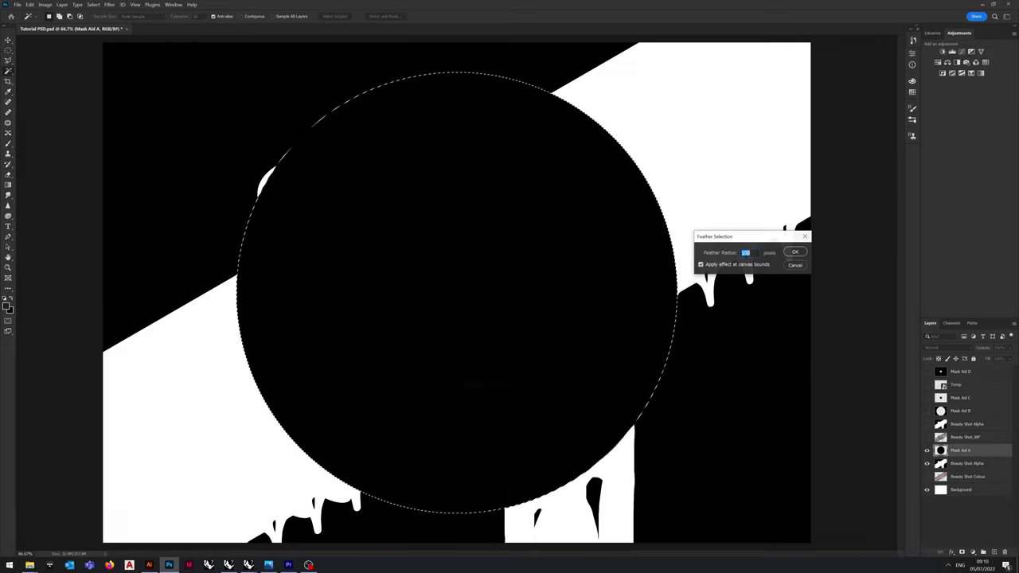
pyautogui.write('2')
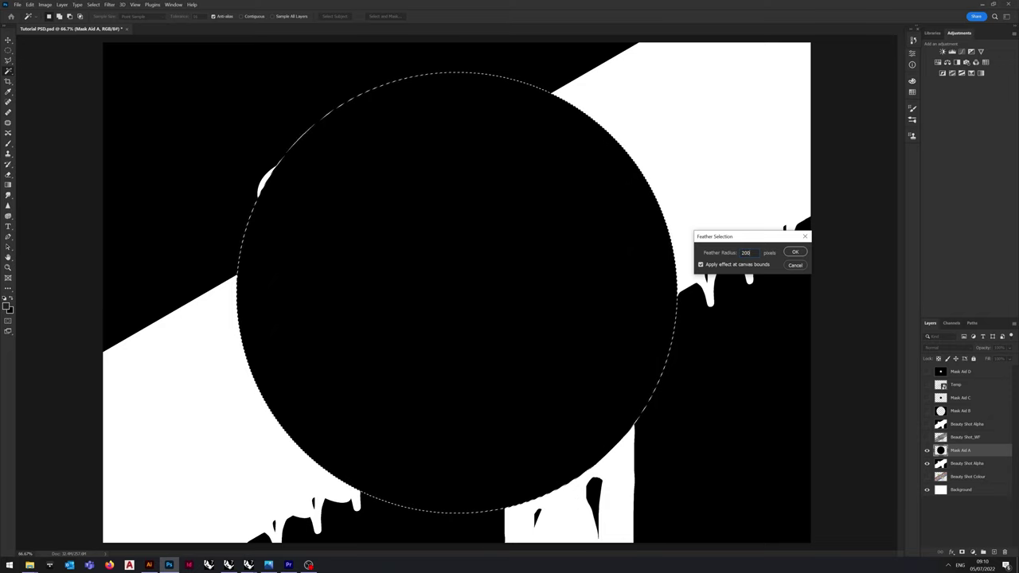
pyautogui.press('Return')
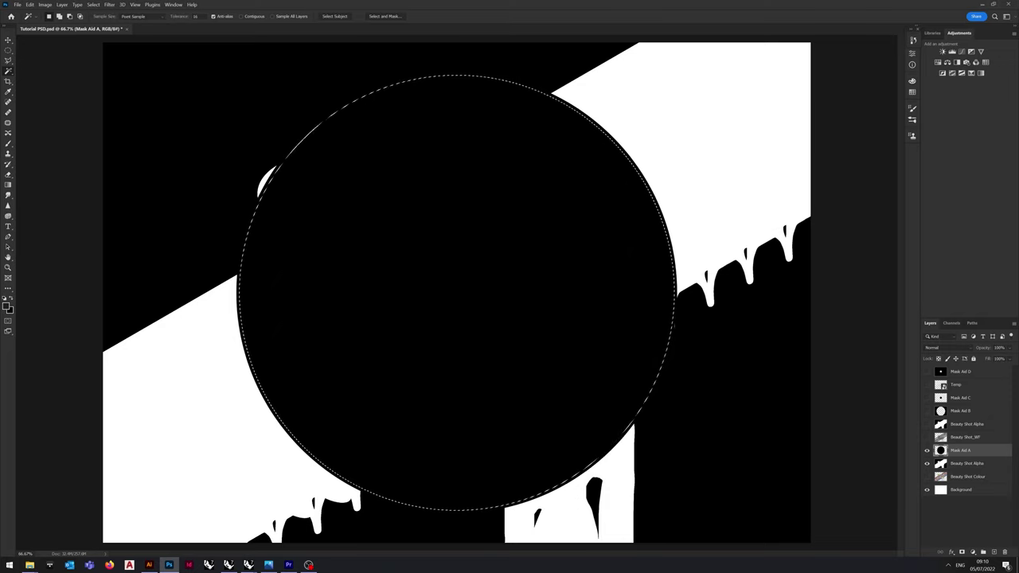
# Add a new layer above Mask Aid A and fill the feathered circular selection with black.
pyautogui.press('m')
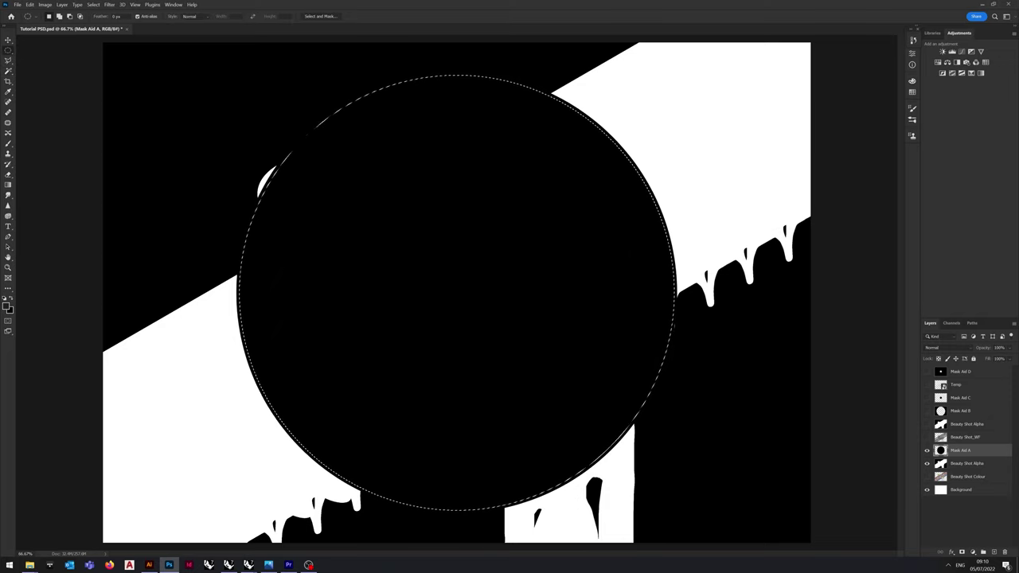
pyautogui.click(994, 552)
pyautogui.rightClick(554, 309)
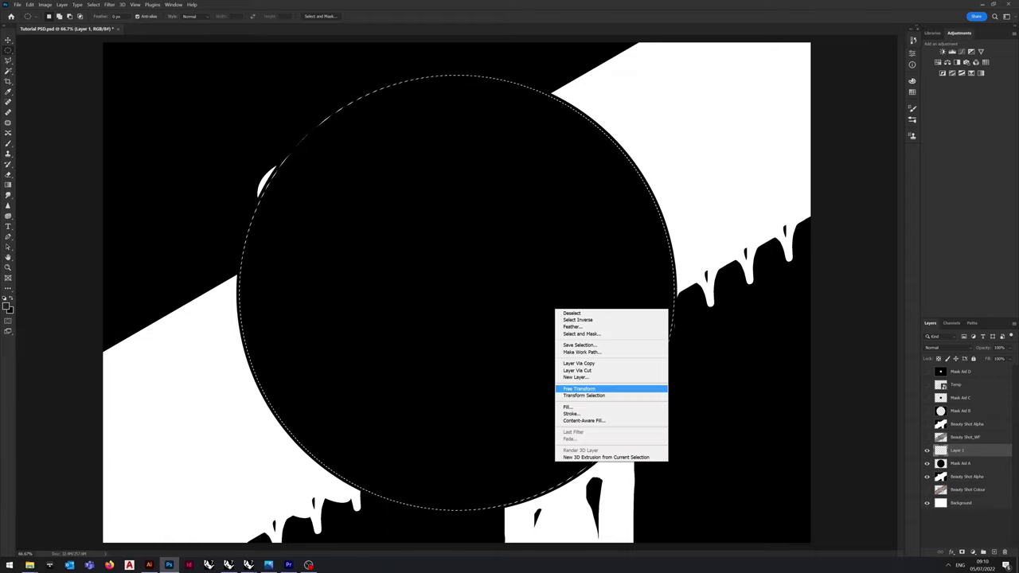
pyautogui.click(573, 407)
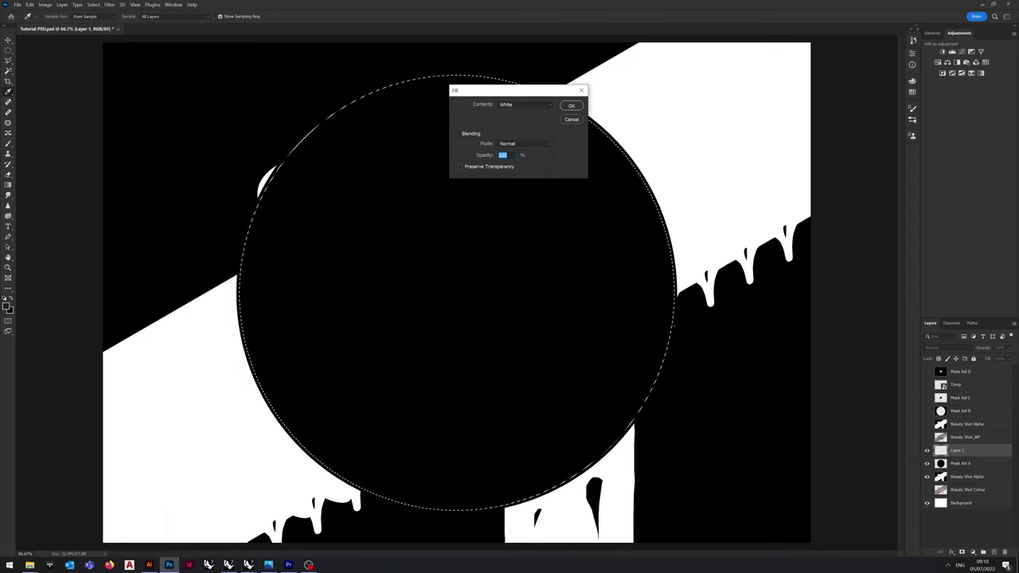
pyautogui.click(525, 105)
pyautogui.click(517, 167)
pyautogui.click(571, 106)
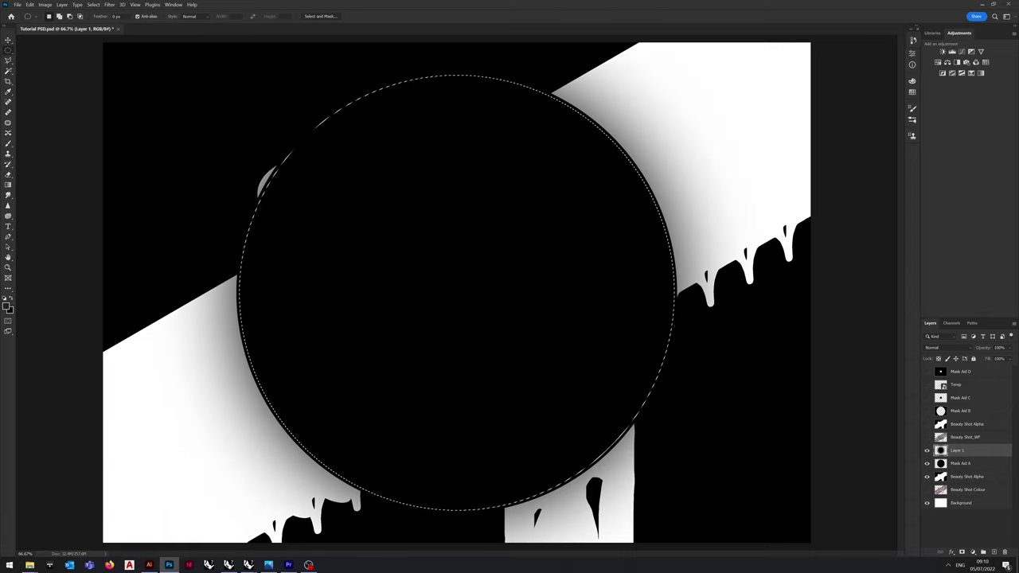
# Clear the selection, hide Mask Aid A and merge the black gradient layer with the lower Beauty Shot Alpha.
pyautogui.rightClick(768, 380)
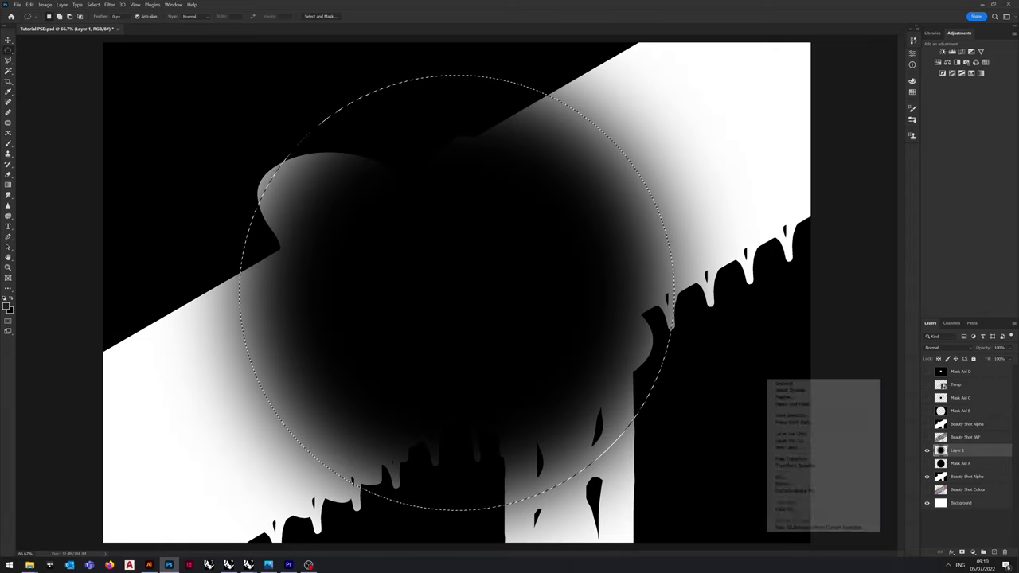
pyautogui.click(787, 383)
pyautogui.keyDown('ctrl'); pyautogui.click(967, 476); pyautogui.keyUp('ctrl')
pyautogui.rightClick(967, 476)
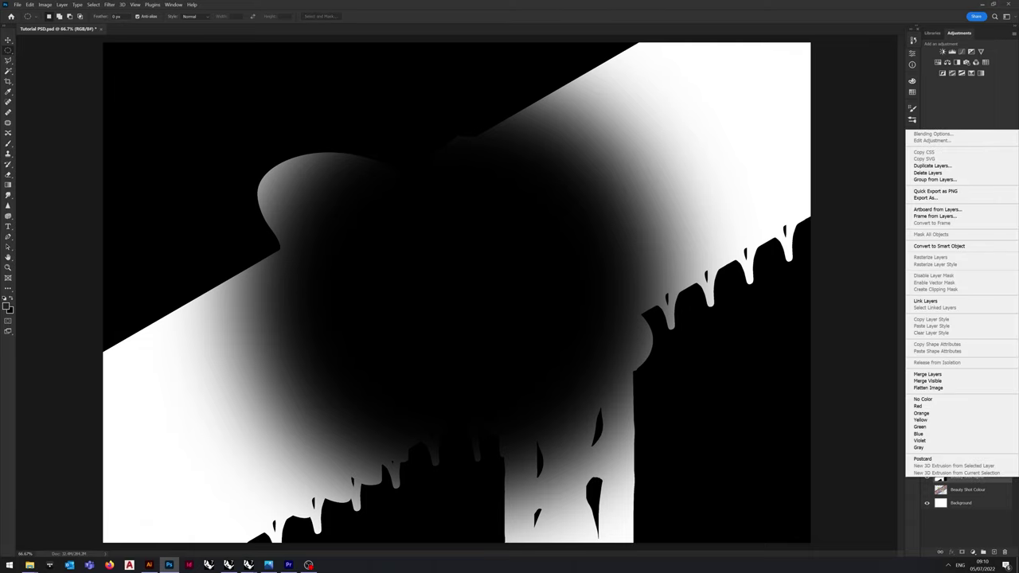
pyautogui.click(928, 374)
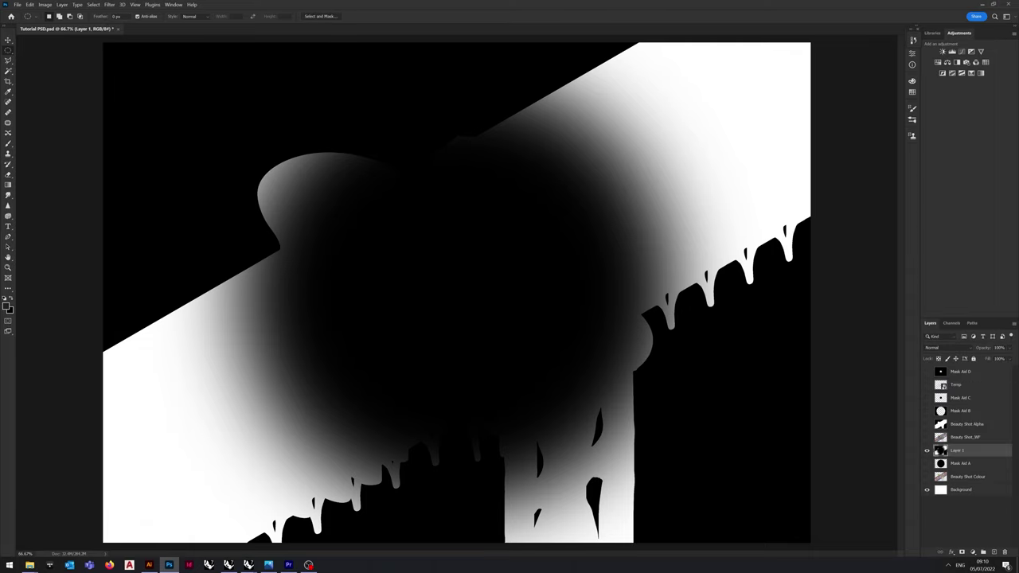
# Copy the whole merged gradient alpha and paste it into a new layer mask on Beauty Shot Colour.
pyautogui.hotkey('ctrl', 'a')
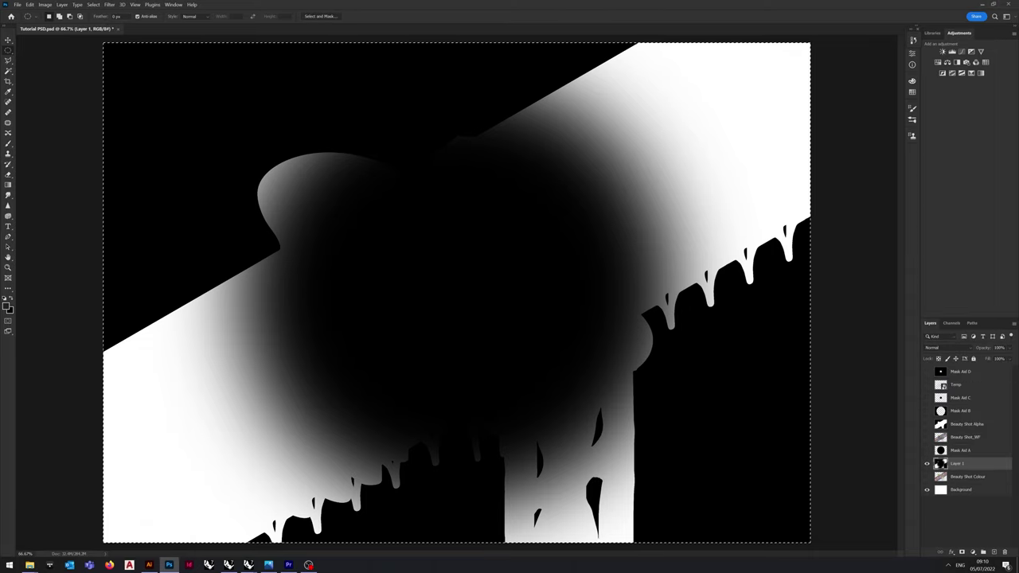
pyautogui.click(967, 477)
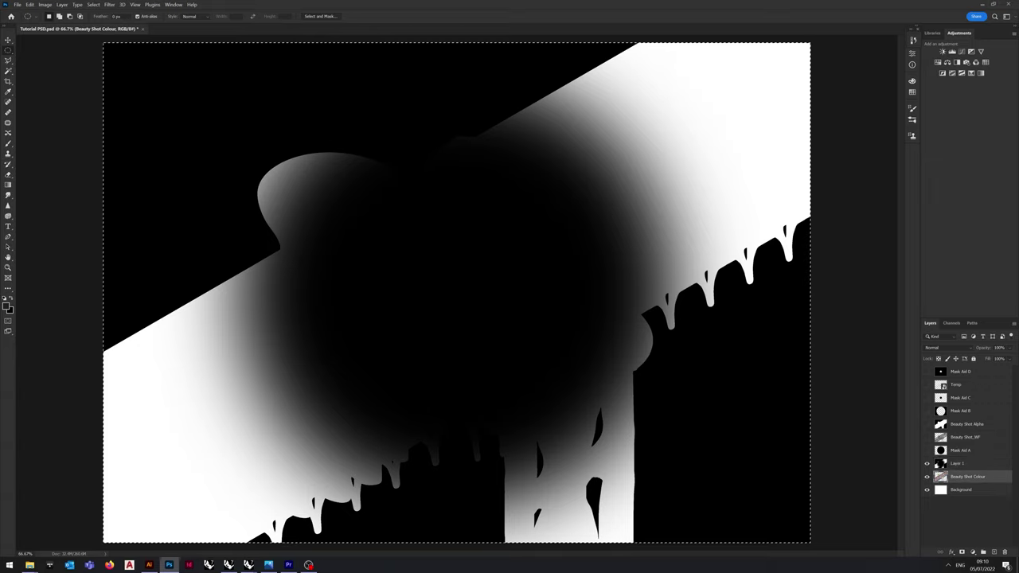
pyautogui.click(961, 552)
pyautogui.hotkey('ctrl', 'v')
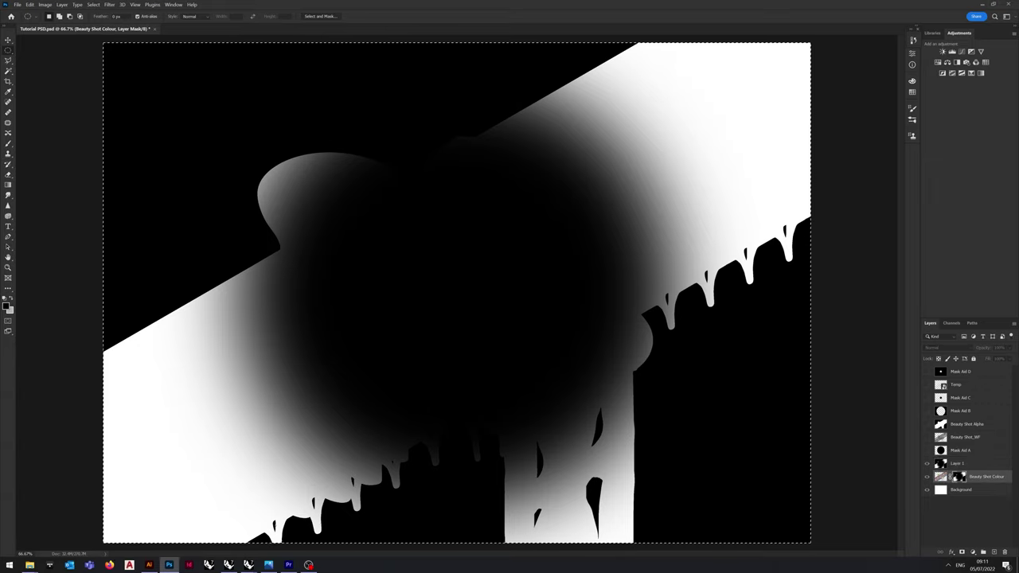
# Leave the mask of Beauty Shot Colour, clear the selection and hide Layer 1 to display the masked render.
pyautogui.click(940, 477)
pyautogui.hotkey('ctrl', '0')
pyautogui.rightClick(757, 389)
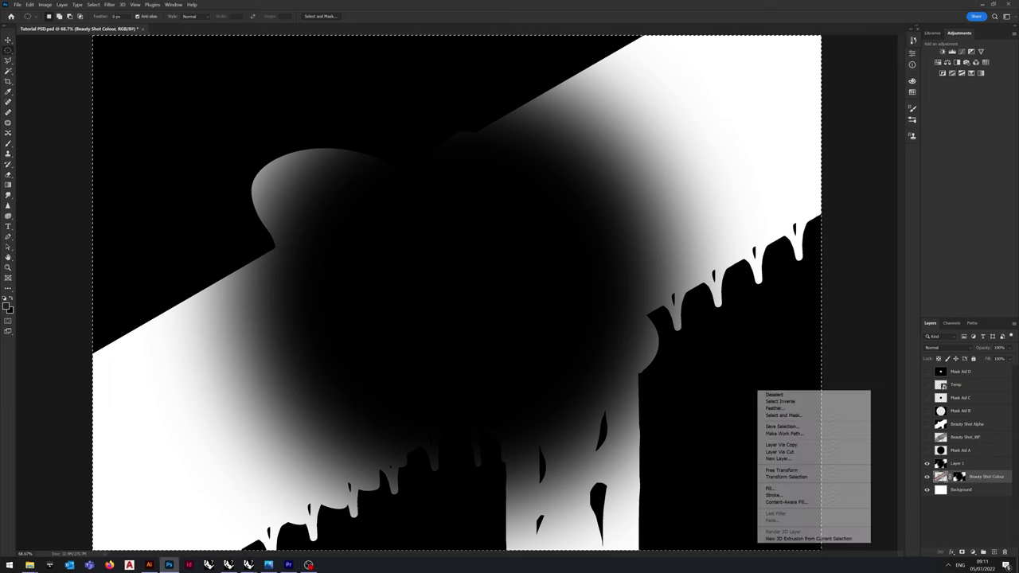
pyautogui.click(776, 394)
pyautogui.click(927, 463)
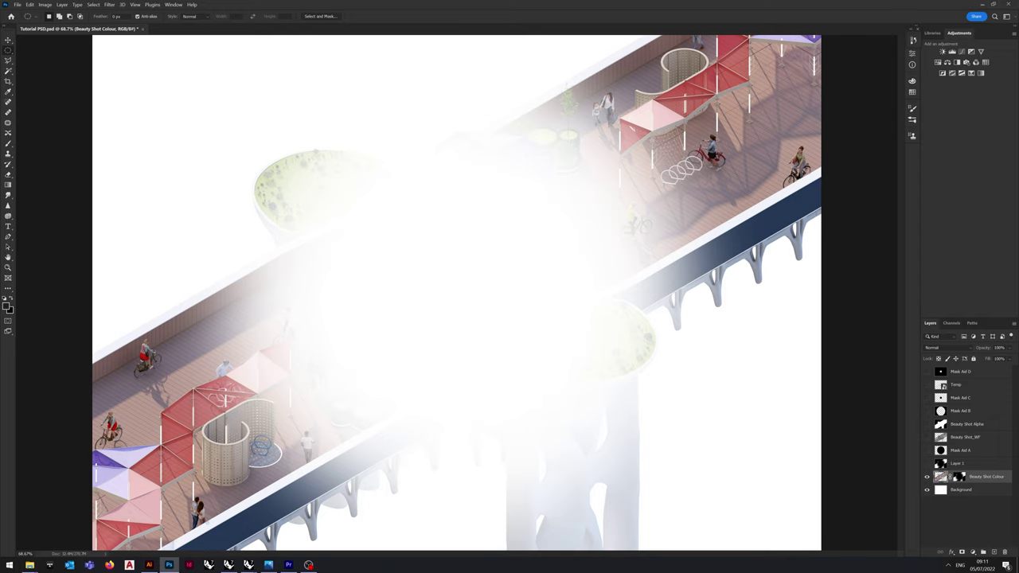
# Show Mask Aid B as the active layer over the upper Beauty Shot Alpha and hide Beauty Shot Colour.
pyautogui.click(926, 410)
pyautogui.click(963, 410)
pyautogui.click(926, 477)
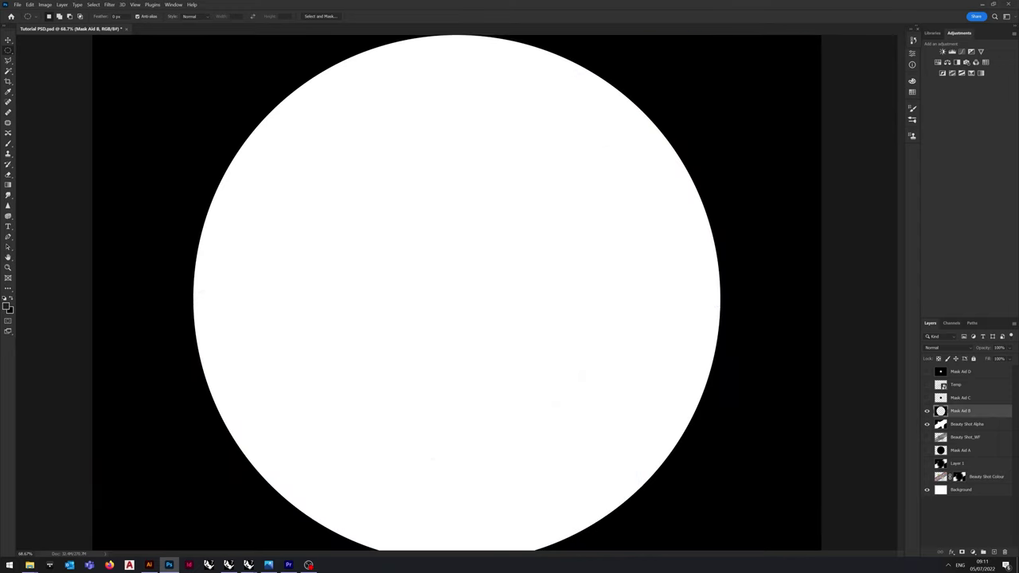
# Select the black surround of Mask Aid B with the Magic Wand, invert to the circle and feather it by 200 pixels.
pyautogui.click(926, 424)
pyautogui.press('w')
pyautogui.rightClick(770, 182)
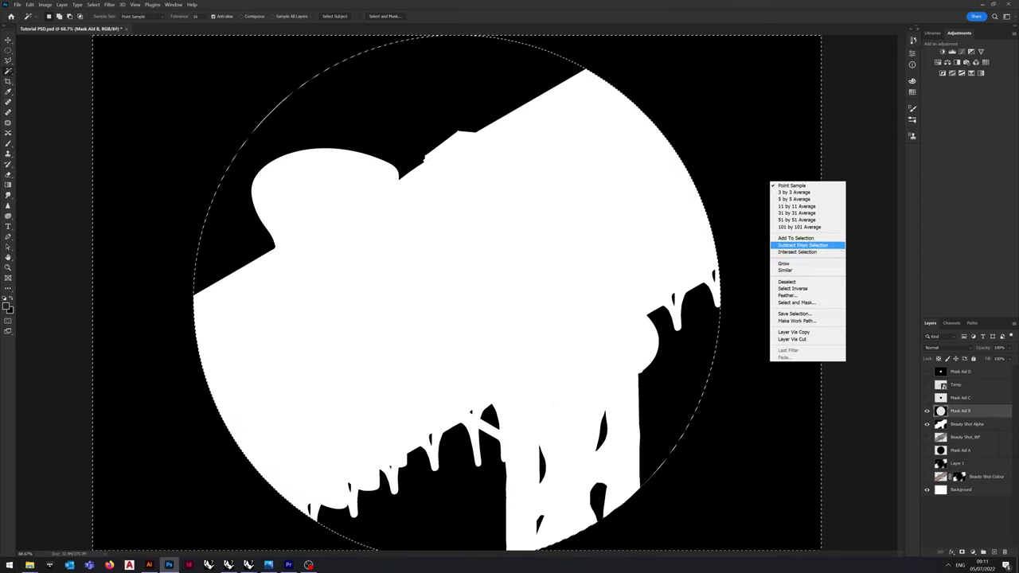
pyautogui.click(799, 288)
pyautogui.rightClick(618, 209)
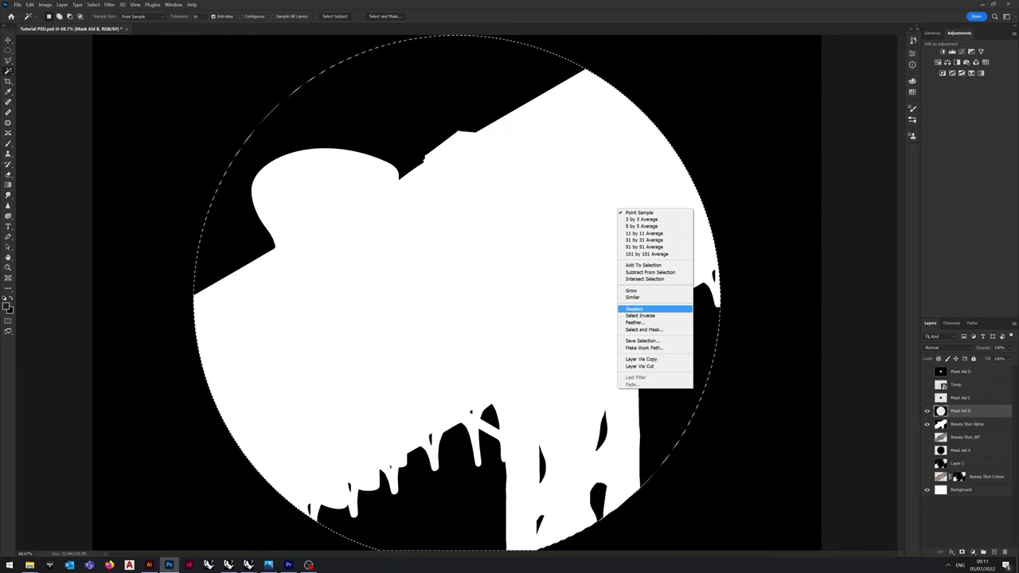
pyautogui.click(635, 321)
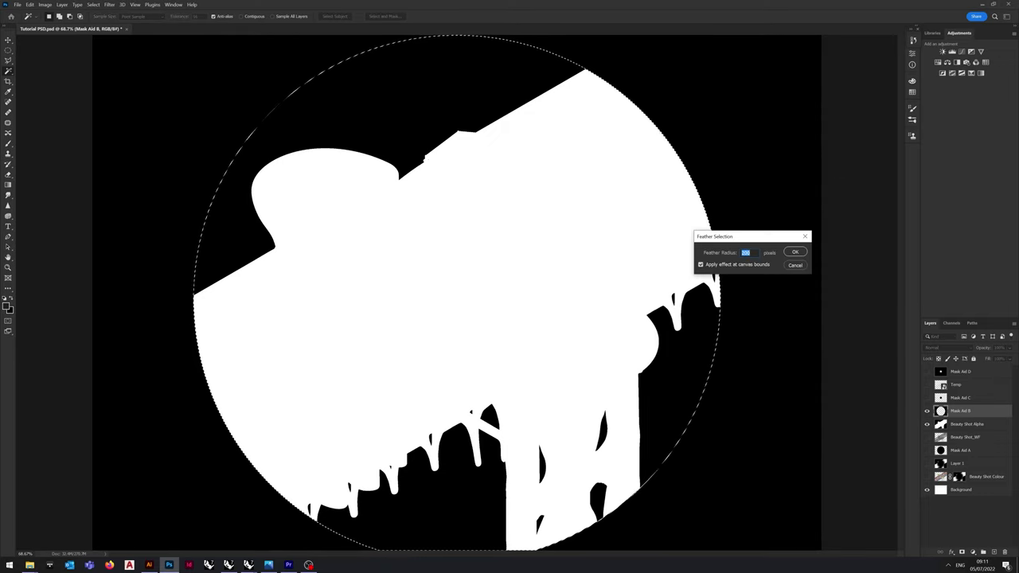
pyautogui.click(794, 251)
# Invert the feathered selection to the surround and fill it with black on a new layer above Mask Aid B.
pyautogui.rightClick(762, 242)
pyautogui.click(796, 349)
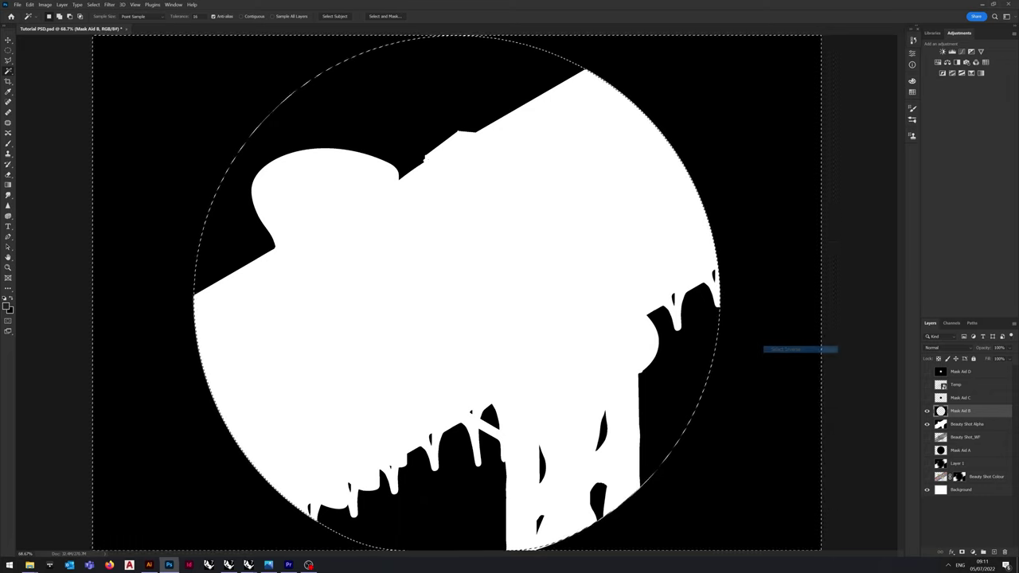
pyautogui.hotkey('ctrl', 'shift', 'alt', 'n')
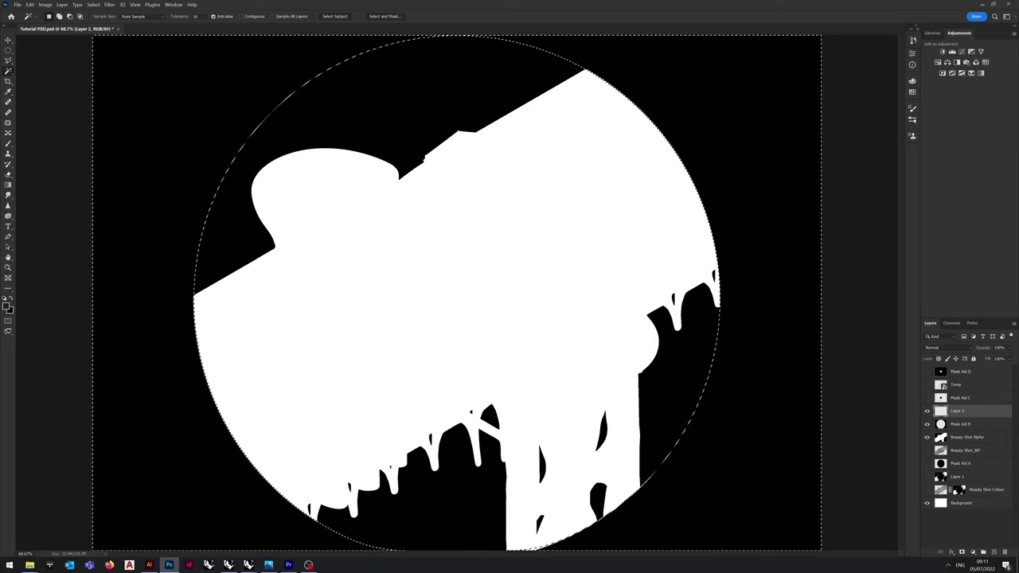
pyautogui.press('m')
pyautogui.rightClick(755, 243)
pyautogui.click(784, 351)
pyautogui.press('Return')
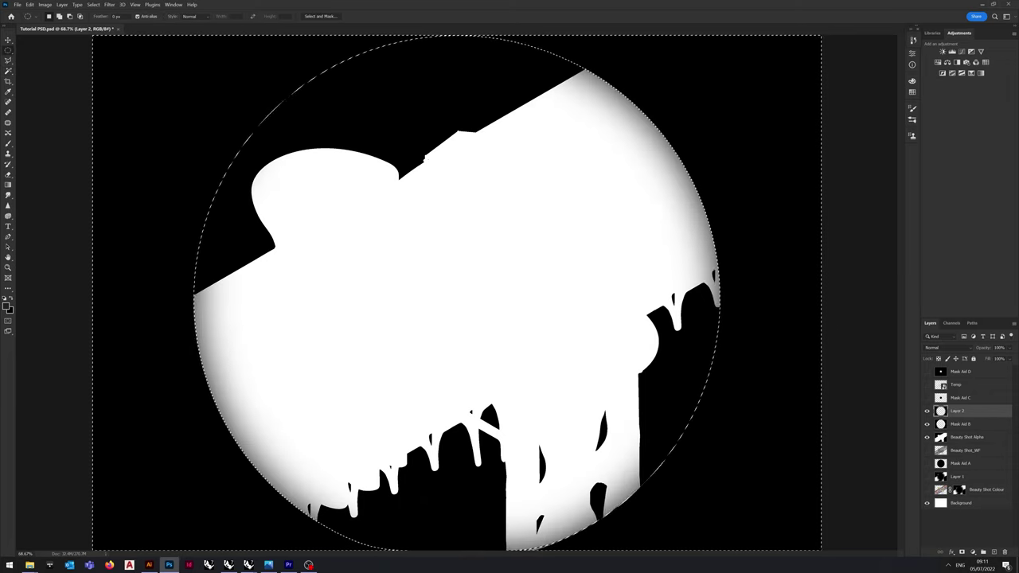
# Hide Mask Aid B and merge the black gradient layer with Beauty Shot Alpha.
pyautogui.click(926, 424)
pyautogui.keyDown('ctrl'); pyautogui.click(967, 437); pyautogui.keyUp('ctrl')
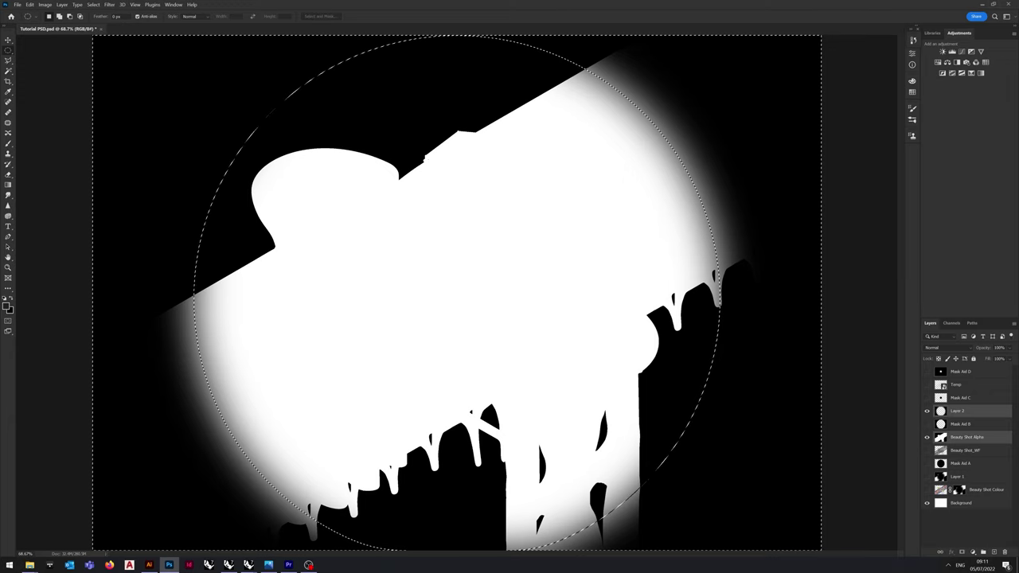
pyautogui.rightClick(967, 440)
pyautogui.click(929, 338)
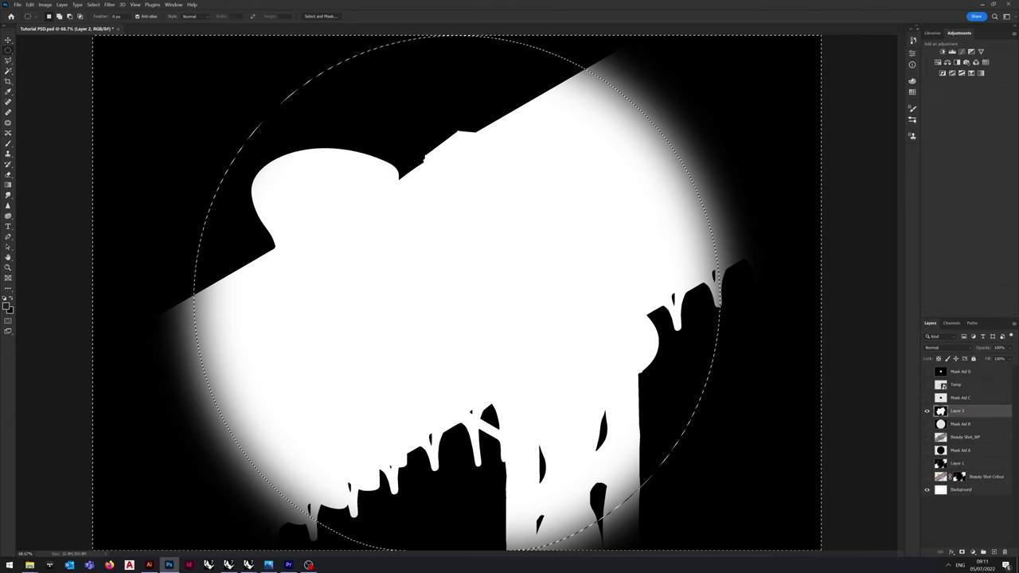
# Show Mask Aid C as the active layer, select its central black circle and feather the selection by 100 pixels.
pyautogui.click(963, 397)
pyautogui.click(926, 397)
pyautogui.press('w')
pyautogui.click(464, 295)
pyautogui.rightClick(464, 296)
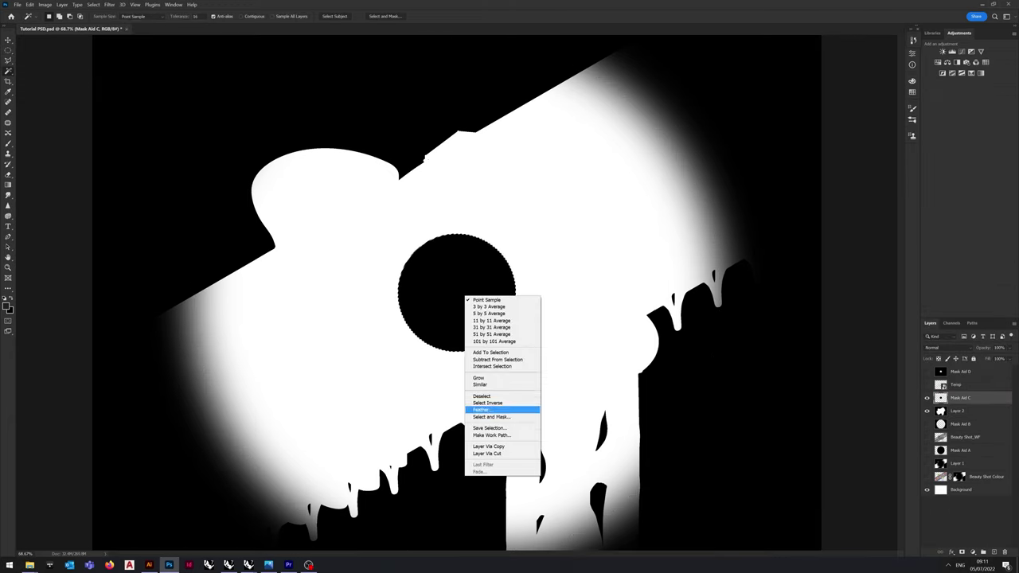
pyautogui.click(481, 409)
pyautogui.press('Return')
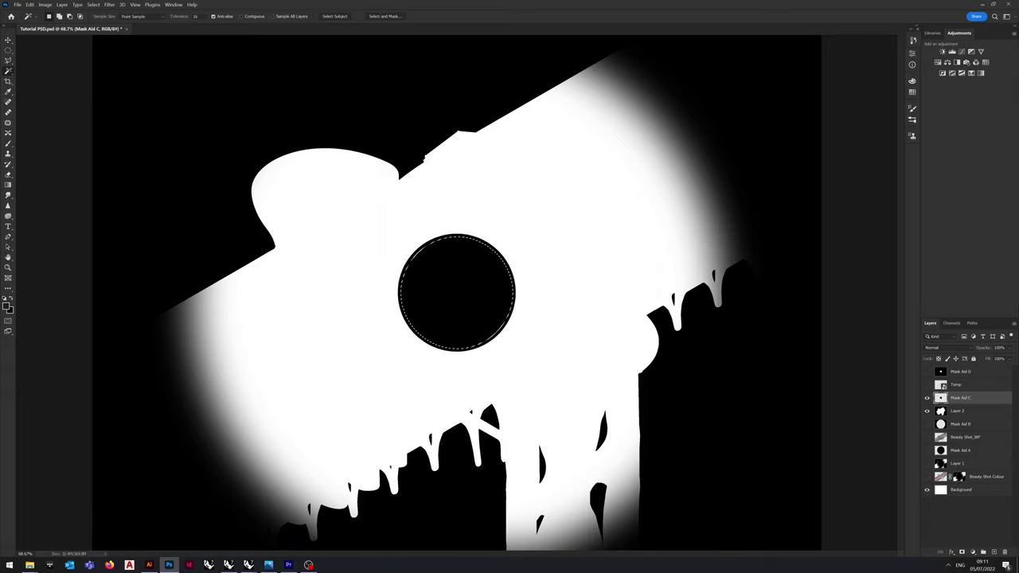
# Create a new layer above Mask Aid C and fill the feathered circle selection with black.
pyautogui.press('m')
pyautogui.click(994, 551)
pyautogui.rightClick(967, 400)
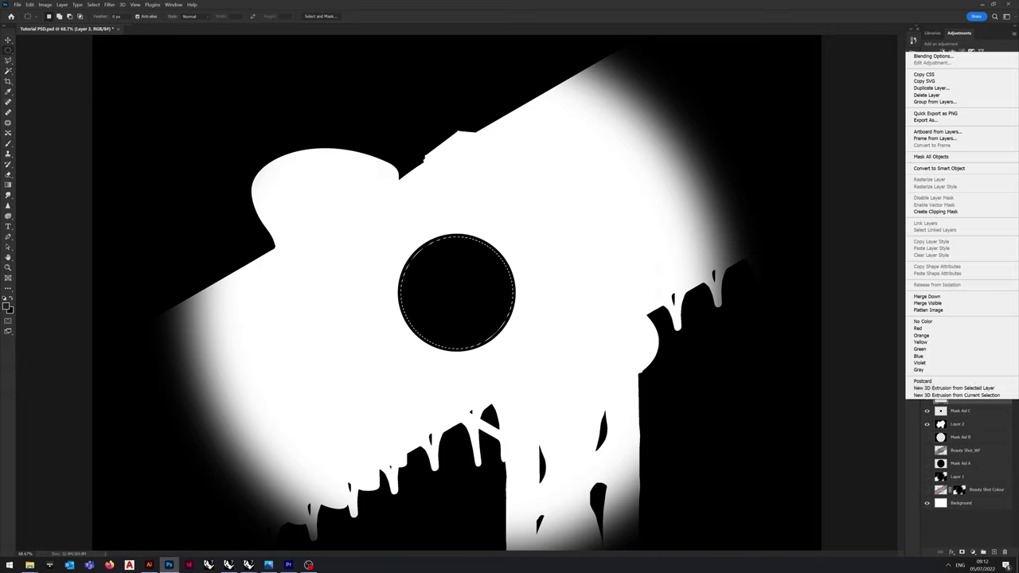
pyautogui.click(588, 291)
pyautogui.rightClick(585, 291)
pyautogui.click(605, 389)
pyautogui.press('Return')
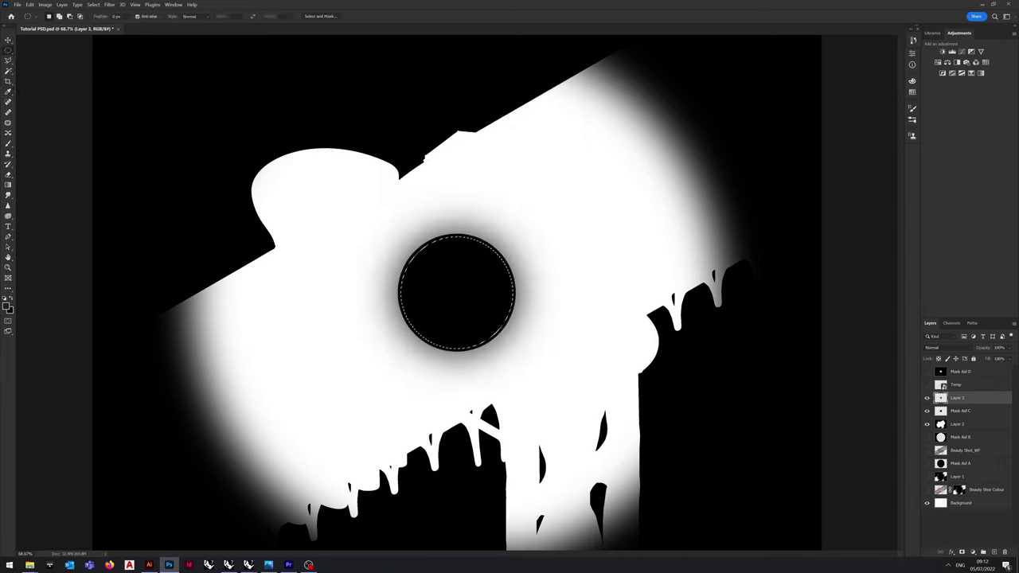
# Hide Mask Aid C, clear the selection and merge the black circle layer with the gradient alpha in Layer 2.
pyautogui.click(960, 410)
pyautogui.click(927, 411)
pyautogui.click(957, 398)
pyautogui.keyDown('shift'); pyautogui.click(957, 424); pyautogui.keyUp('shift')
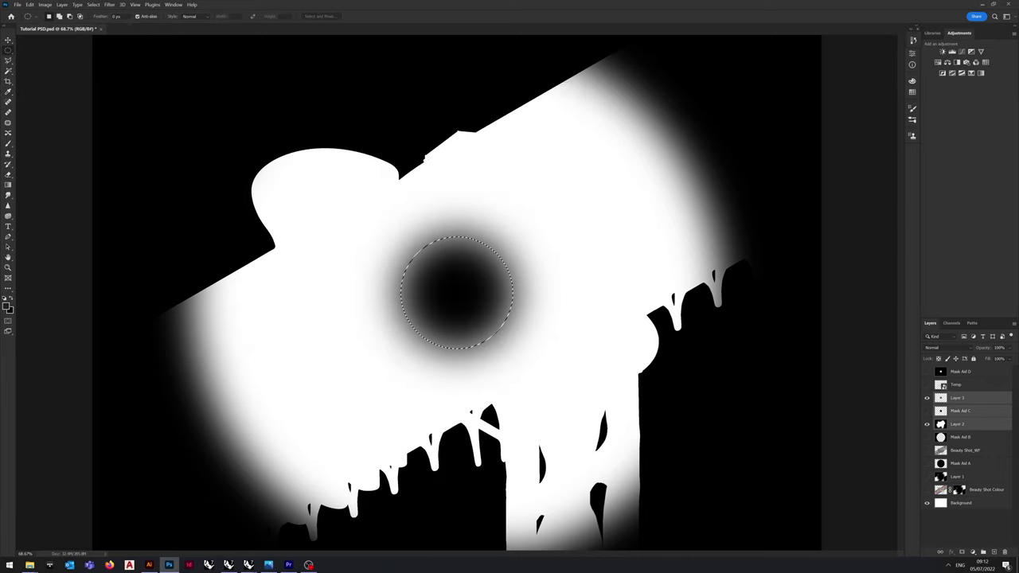
pyautogui.click(957, 398)
pyautogui.hotkey('ctrl', 'd')
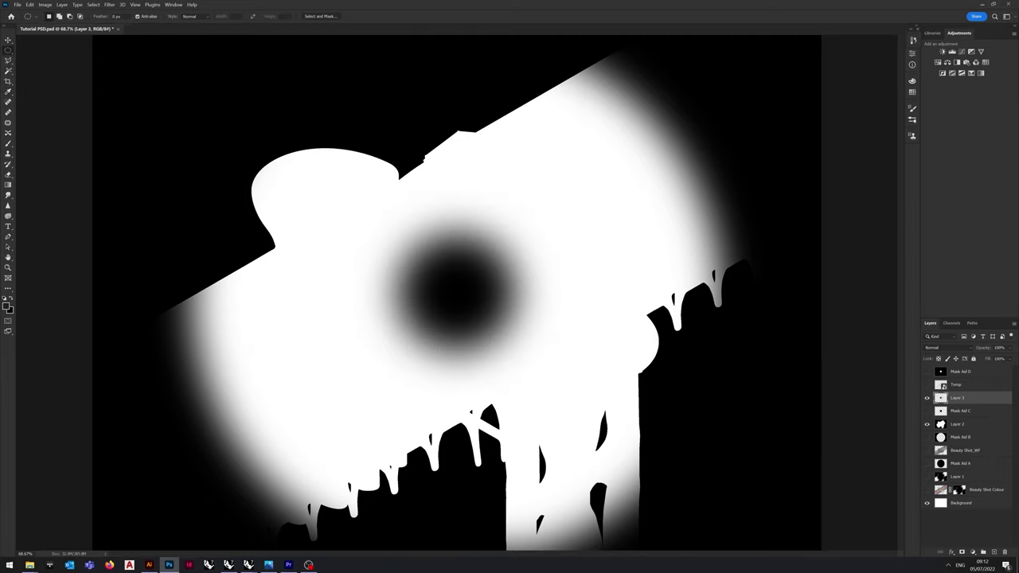
pyautogui.rightClick(768, 348)
pyautogui.click(784, 353)
pyautogui.keyDown('shift'); pyautogui.click(958, 425); pyautogui.keyUp('shift')
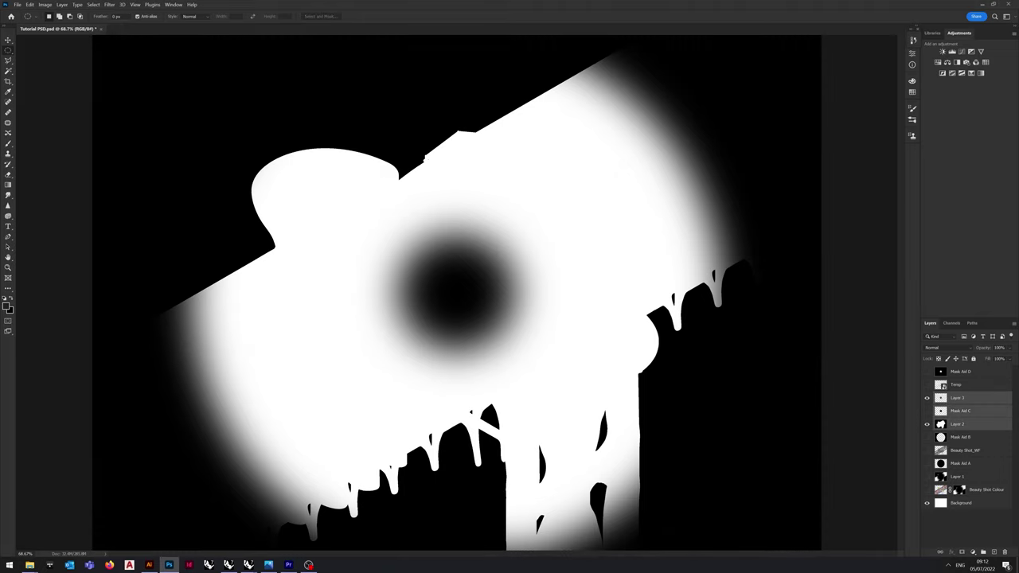
pyautogui.rightClick(955, 424)
pyautogui.click(927, 330)
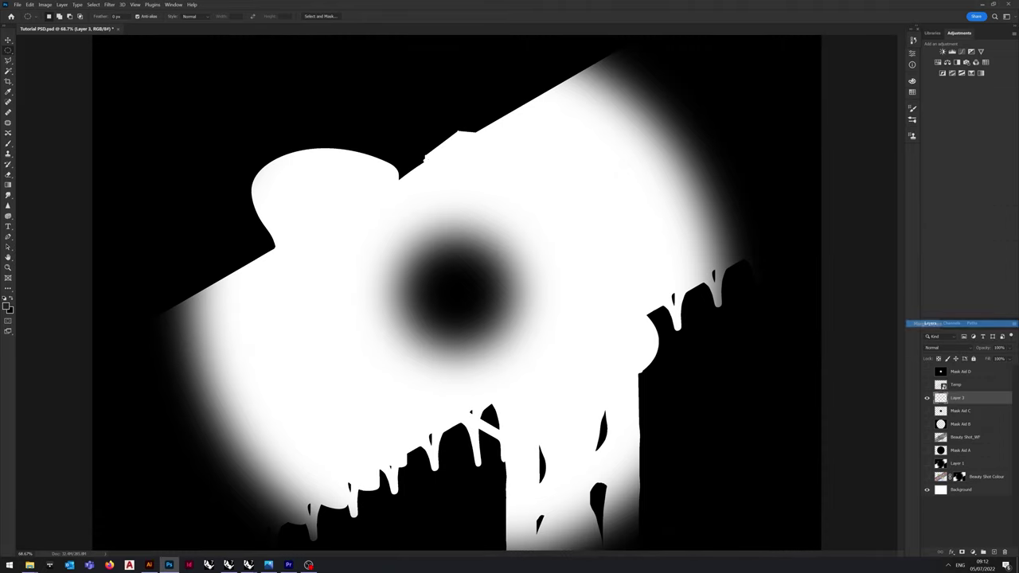
# Move the merged alpha directly above Beauty Shot_WF and copy its whole content into a new layer mask on Beauty Shot_WF.
pyautogui.moveTo(957, 398); pyautogui.dragTo(959, 430)
pyautogui.click(964, 437)
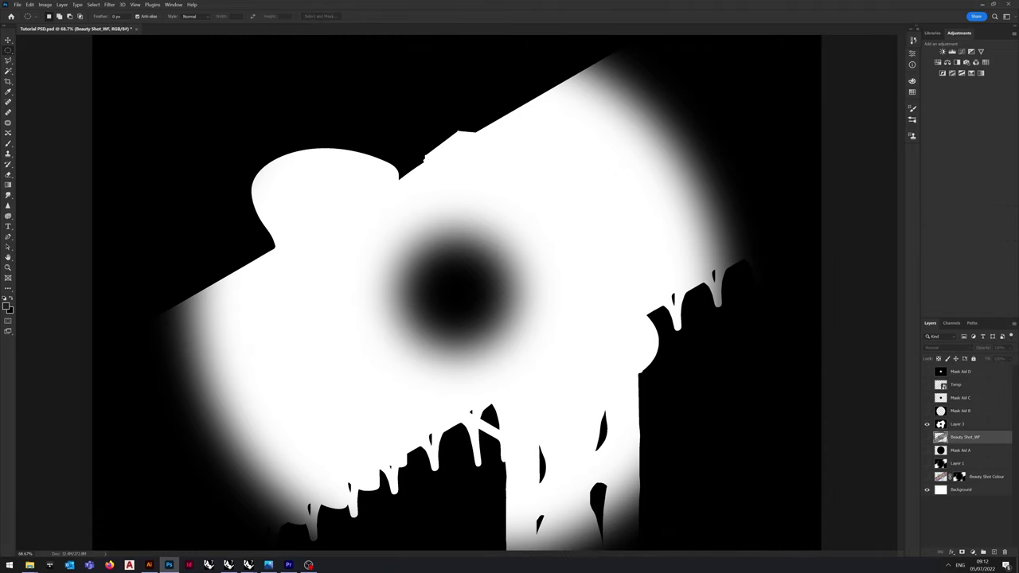
pyautogui.click(958, 425)
pyautogui.hotkey('ctrl', 'a')
pyautogui.hotkey('ctrl', 'c')
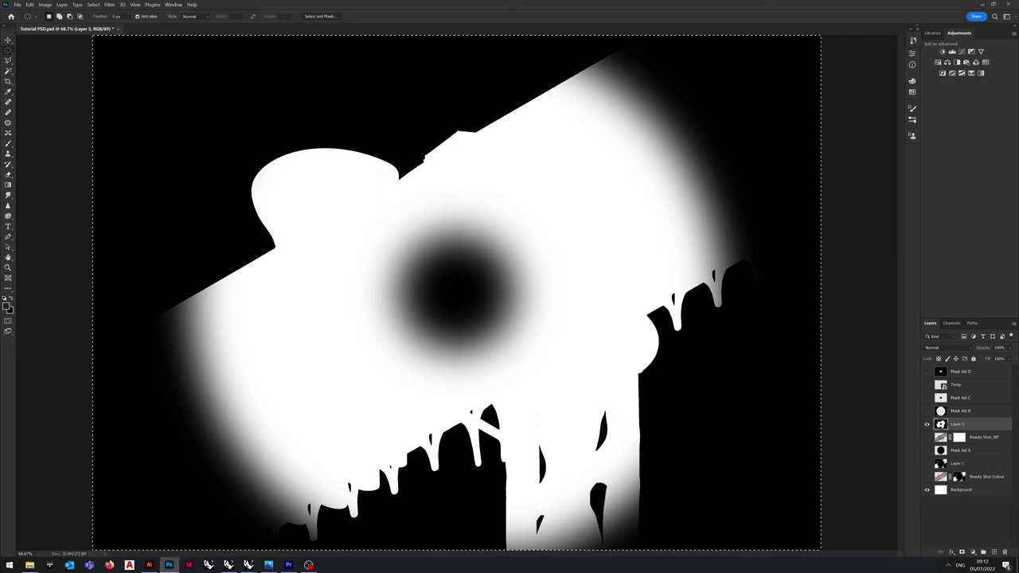
pyautogui.keyDown('alt'); pyautogui.click(959, 436); pyautogui.keyUp('alt')
pyautogui.hotkey('ctrl', 'v')
# Leave the mask, hide Layer 3, clear the selection and show both Beauty Shot_WF and Beauty Shot Colour.
pyautogui.click(940, 437)
pyautogui.click(926, 425)
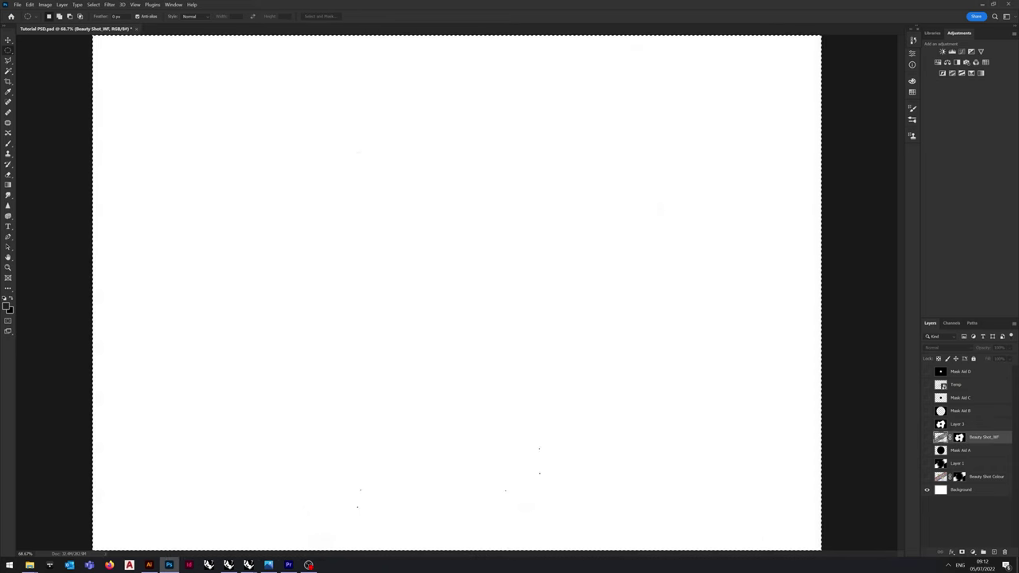
pyautogui.click(926, 437)
pyautogui.rightClick(678, 364)
pyautogui.click(696, 368)
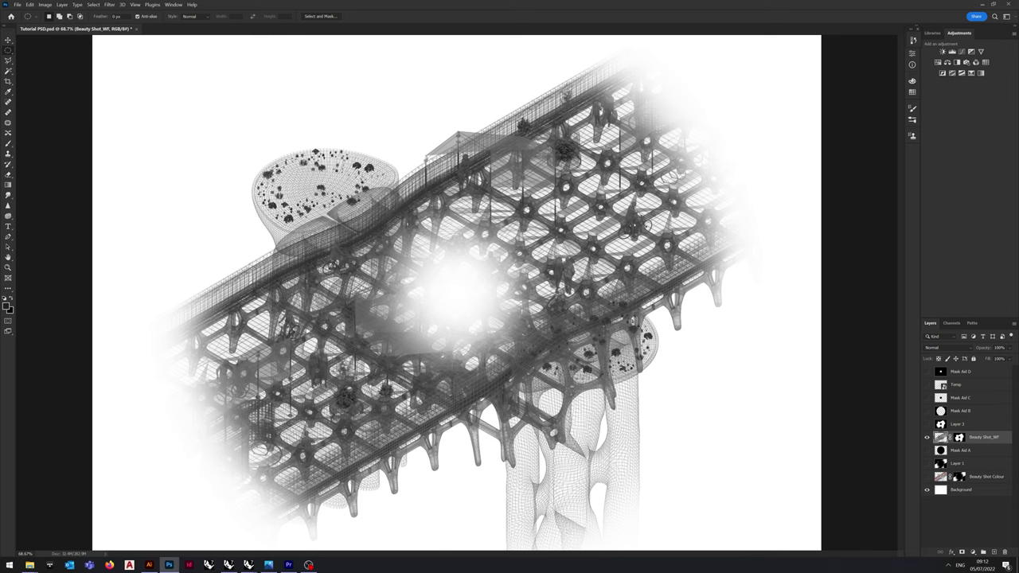
pyautogui.click(926, 476)
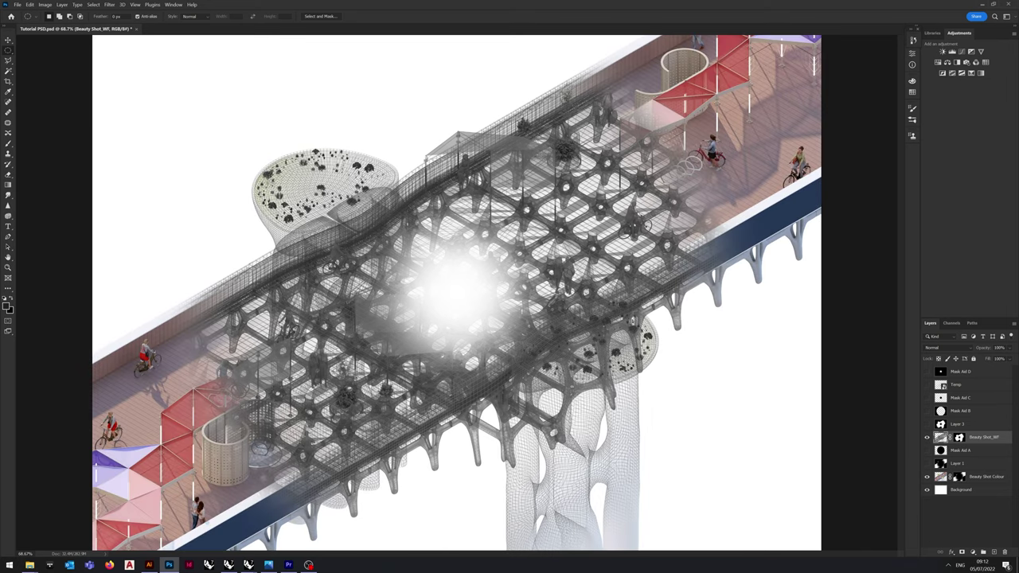
# Show Mask Aid D as the active layer and select its black surround with the Magic Wand.
pyautogui.click(956, 384)
pyautogui.click(960, 371)
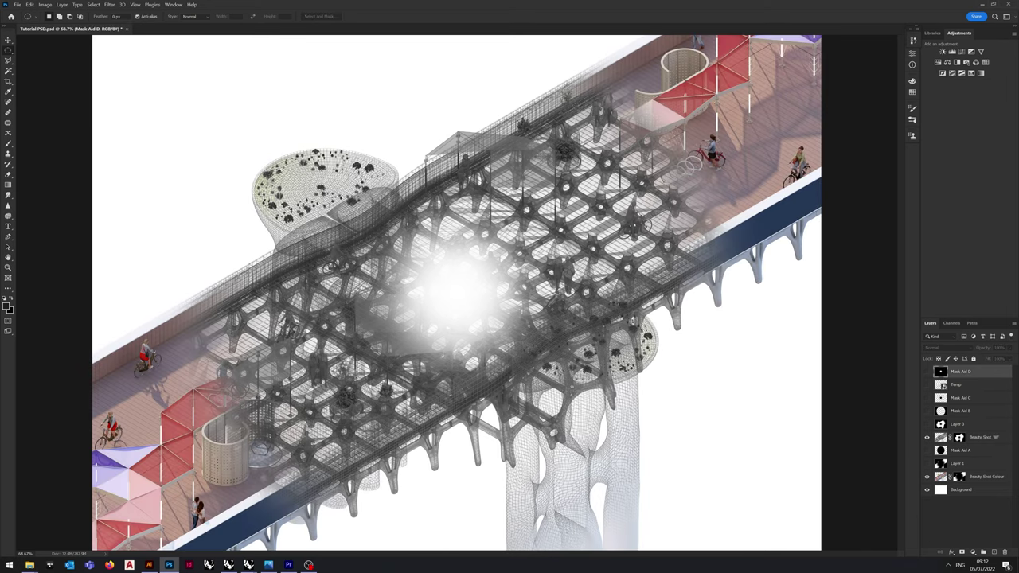
pyautogui.click(926, 371)
pyautogui.press('w')
pyautogui.click(678, 358)
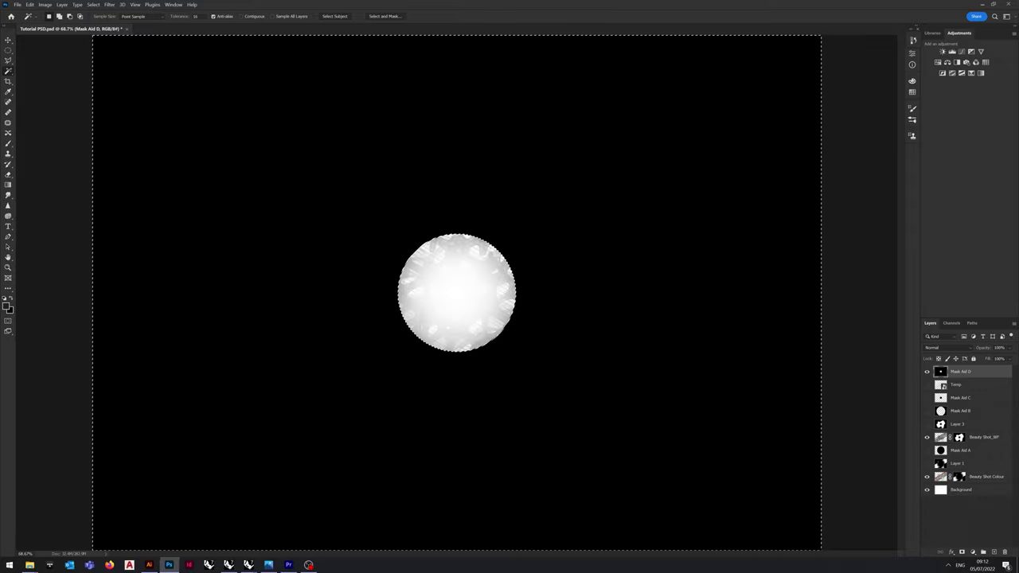
# Invert the Mask Aid D selection to the central circle and feather it.
pyautogui.rightClick(461, 290)
pyautogui.rightClick(440, 288)
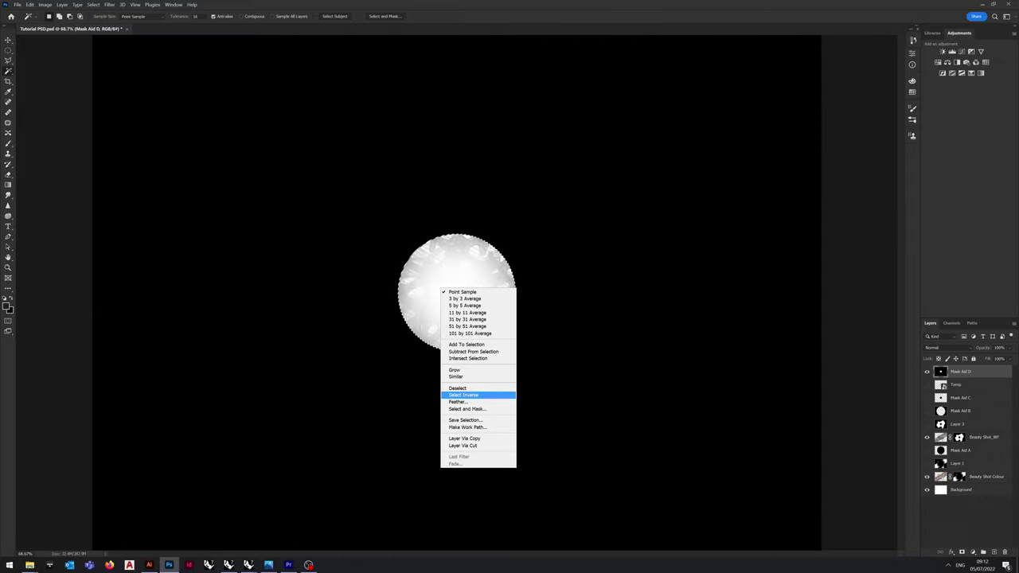
pyautogui.click(464, 395)
pyautogui.rightClick(545, 300)
pyautogui.click(567, 407)
pyautogui.rightClick(470, 290)
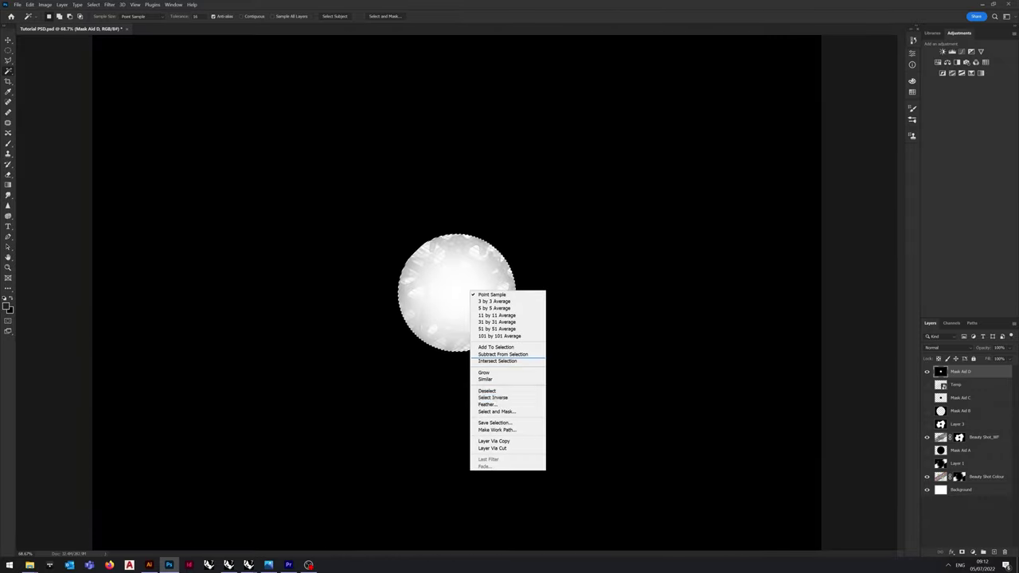
pyautogui.click(487, 404)
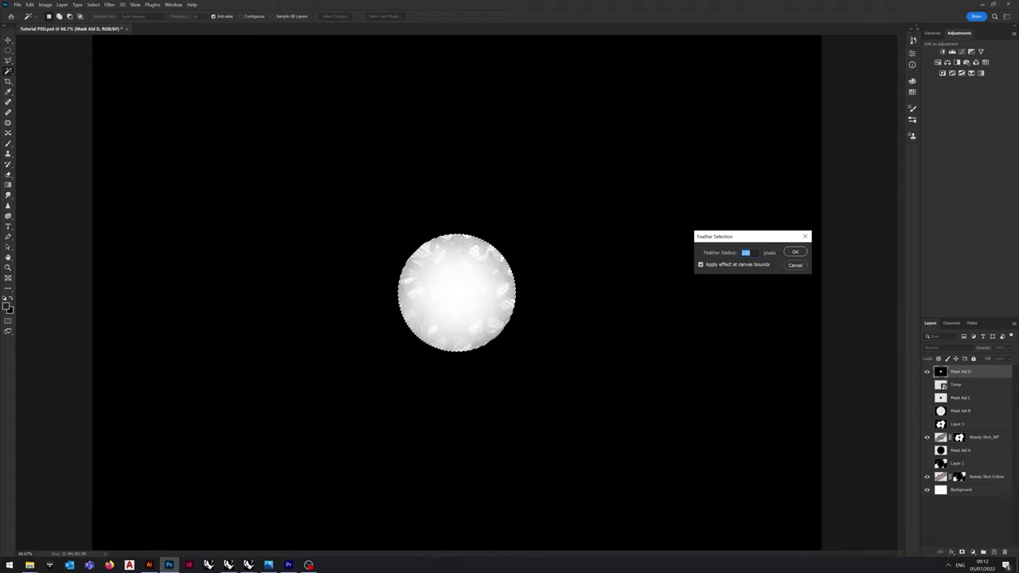
pyautogui.press('Return')
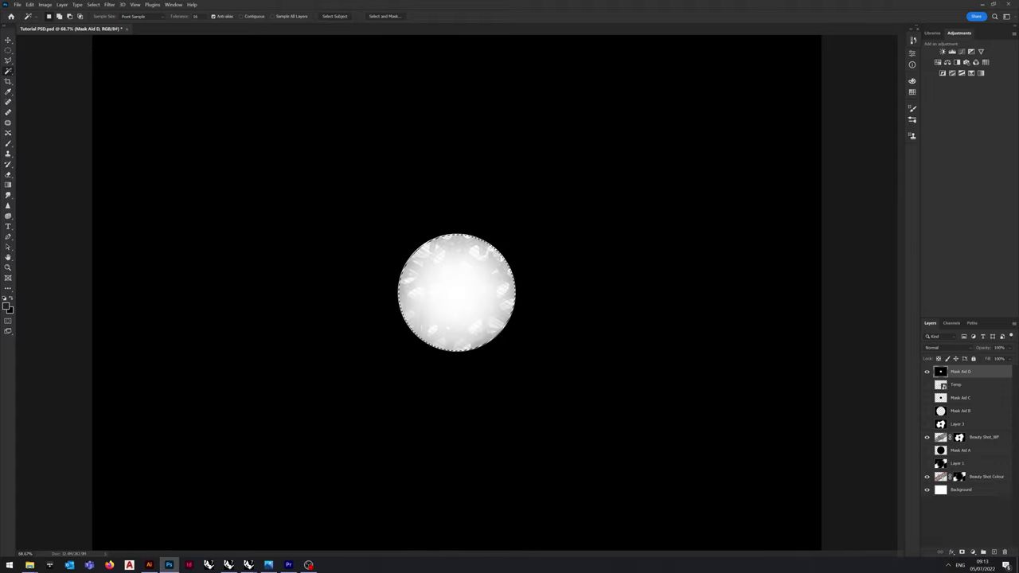
# Create a new layer above Mask Aid D, invert the feathered selection and fill the surround with black.
pyautogui.click(993, 551)
pyautogui.press('m')
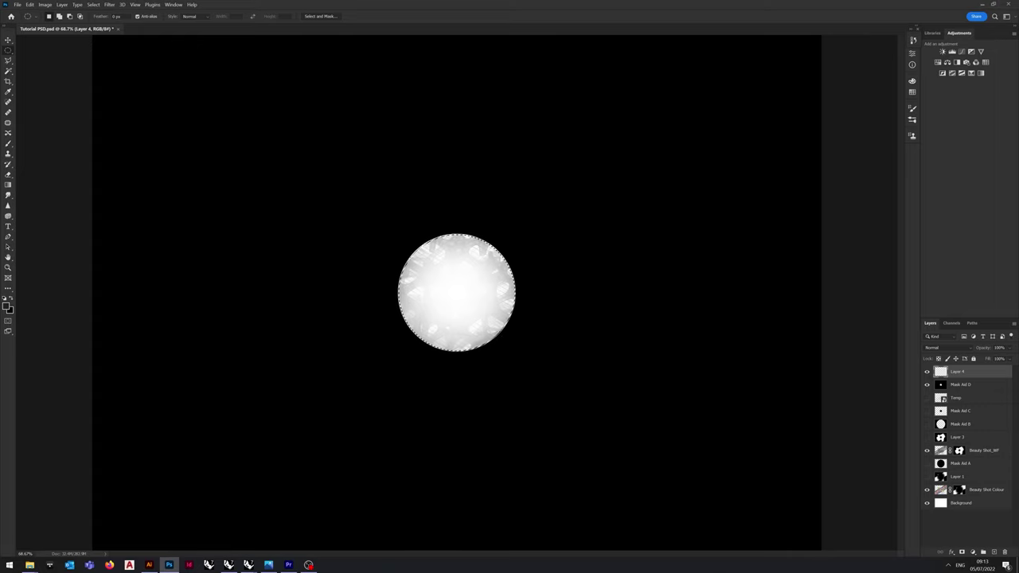
pyautogui.rightClick(617, 253)
pyautogui.click(639, 263)
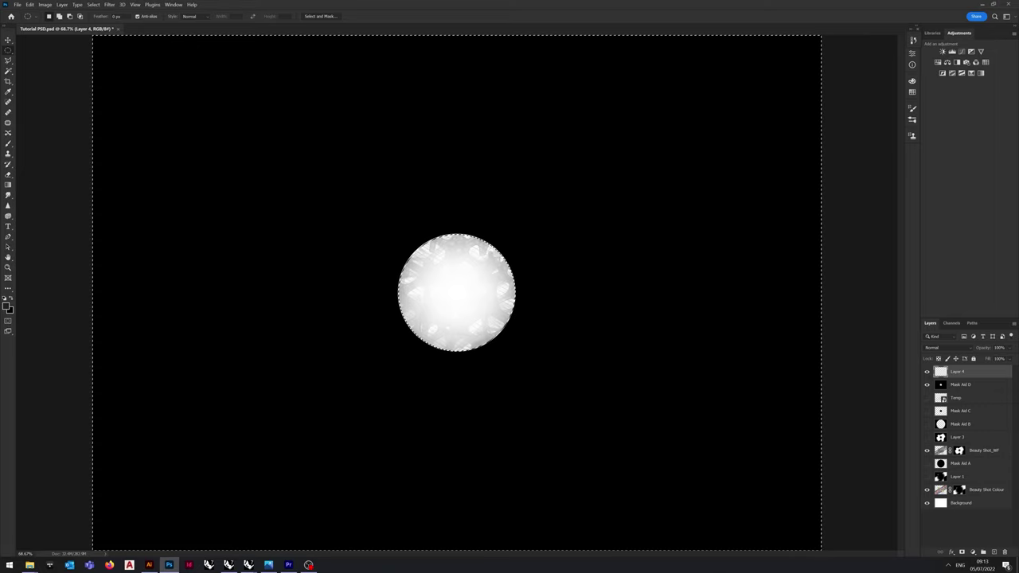
pyautogui.rightClick(635, 266)
pyautogui.click(629, 363)
pyautogui.press('Return')
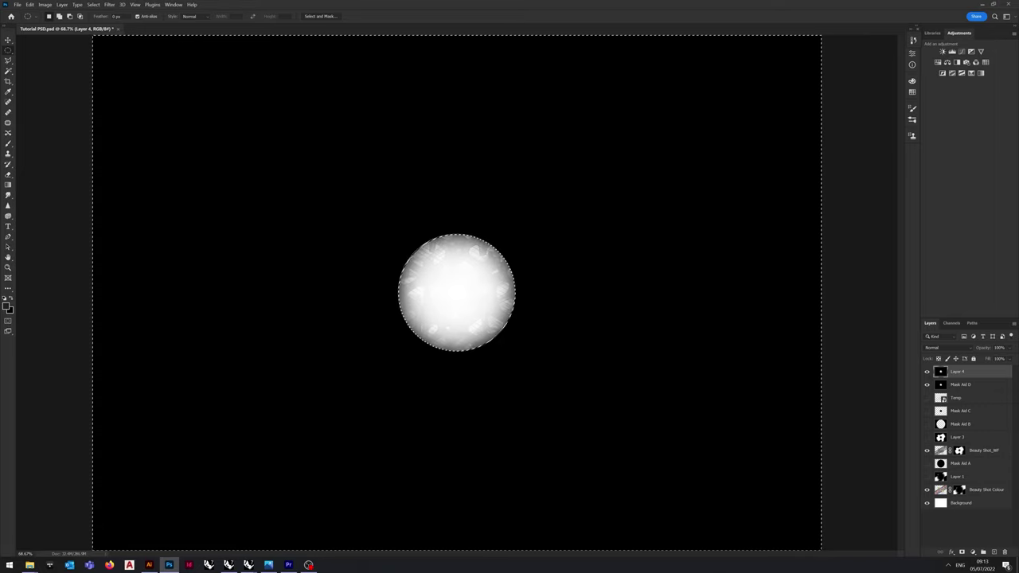
# Move Layer 4 below the hidden Mask Aid D and paste its gradient alpha into a new layer mask on Temp.
pyautogui.moveTo(965, 371); pyautogui.dragTo(943, 390)
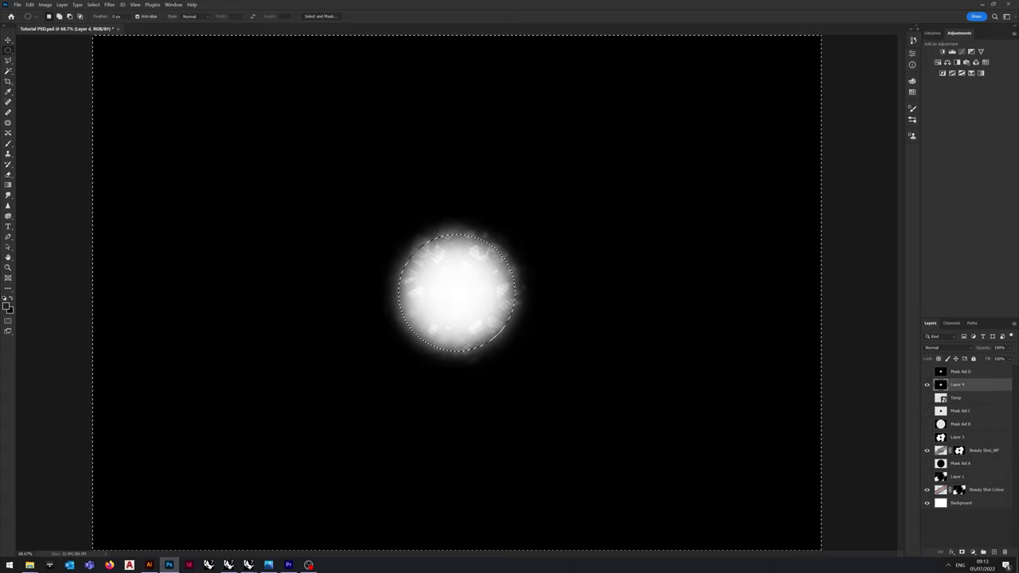
pyautogui.click(956, 398)
pyautogui.click(962, 552)
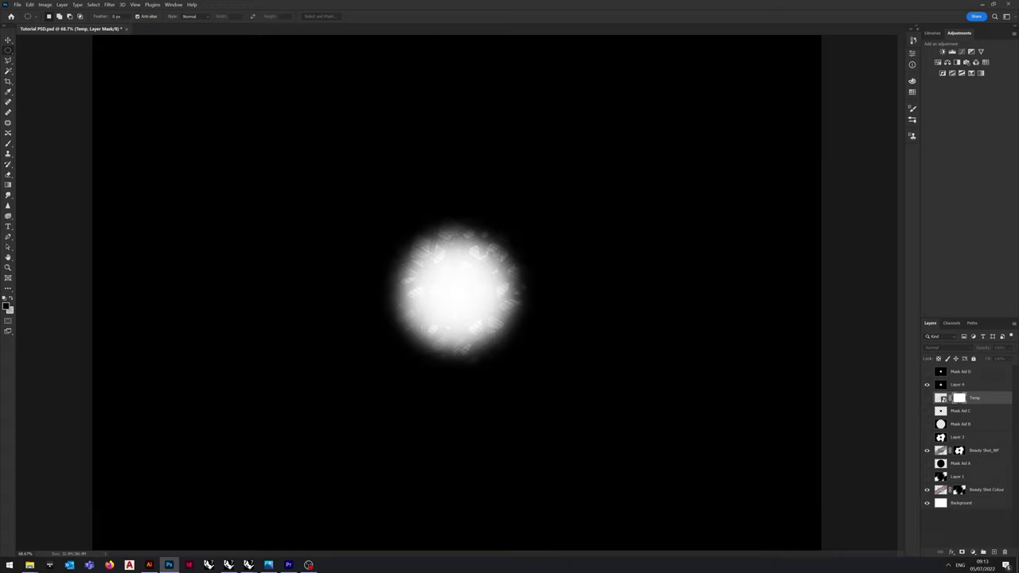
pyautogui.keyDown('alt'); pyautogui.click(959, 398); pyautogui.keyUp('alt')
pyautogui.hotkey('ctrl', 'v')
# Leave the mask of Temp, hide Layer 4, show the masked Temp linework and clear the selection.
pyautogui.click(926, 385)
pyautogui.click(940, 398)
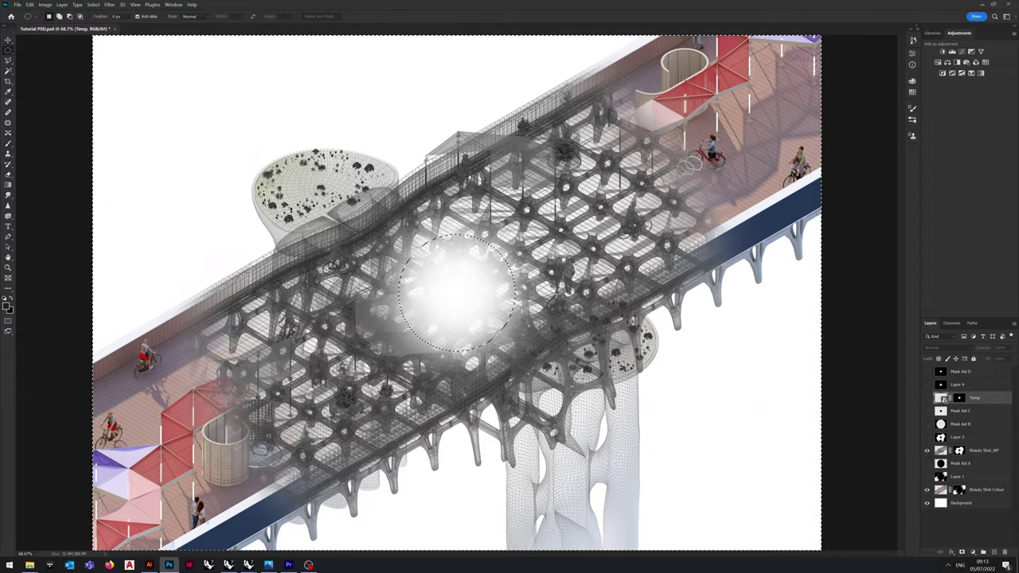
pyautogui.click(926, 397)
pyautogui.rightClick(705, 357)
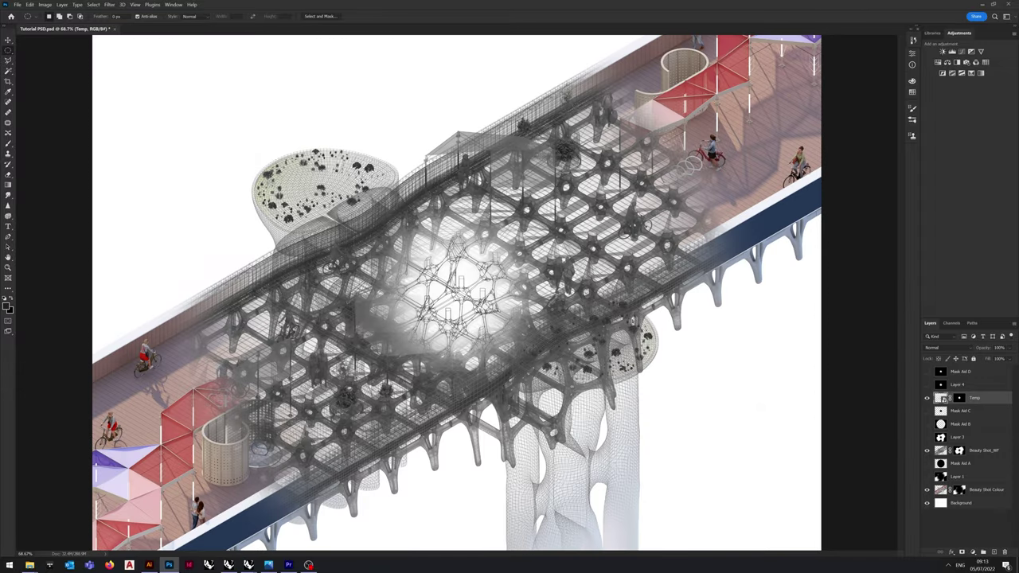